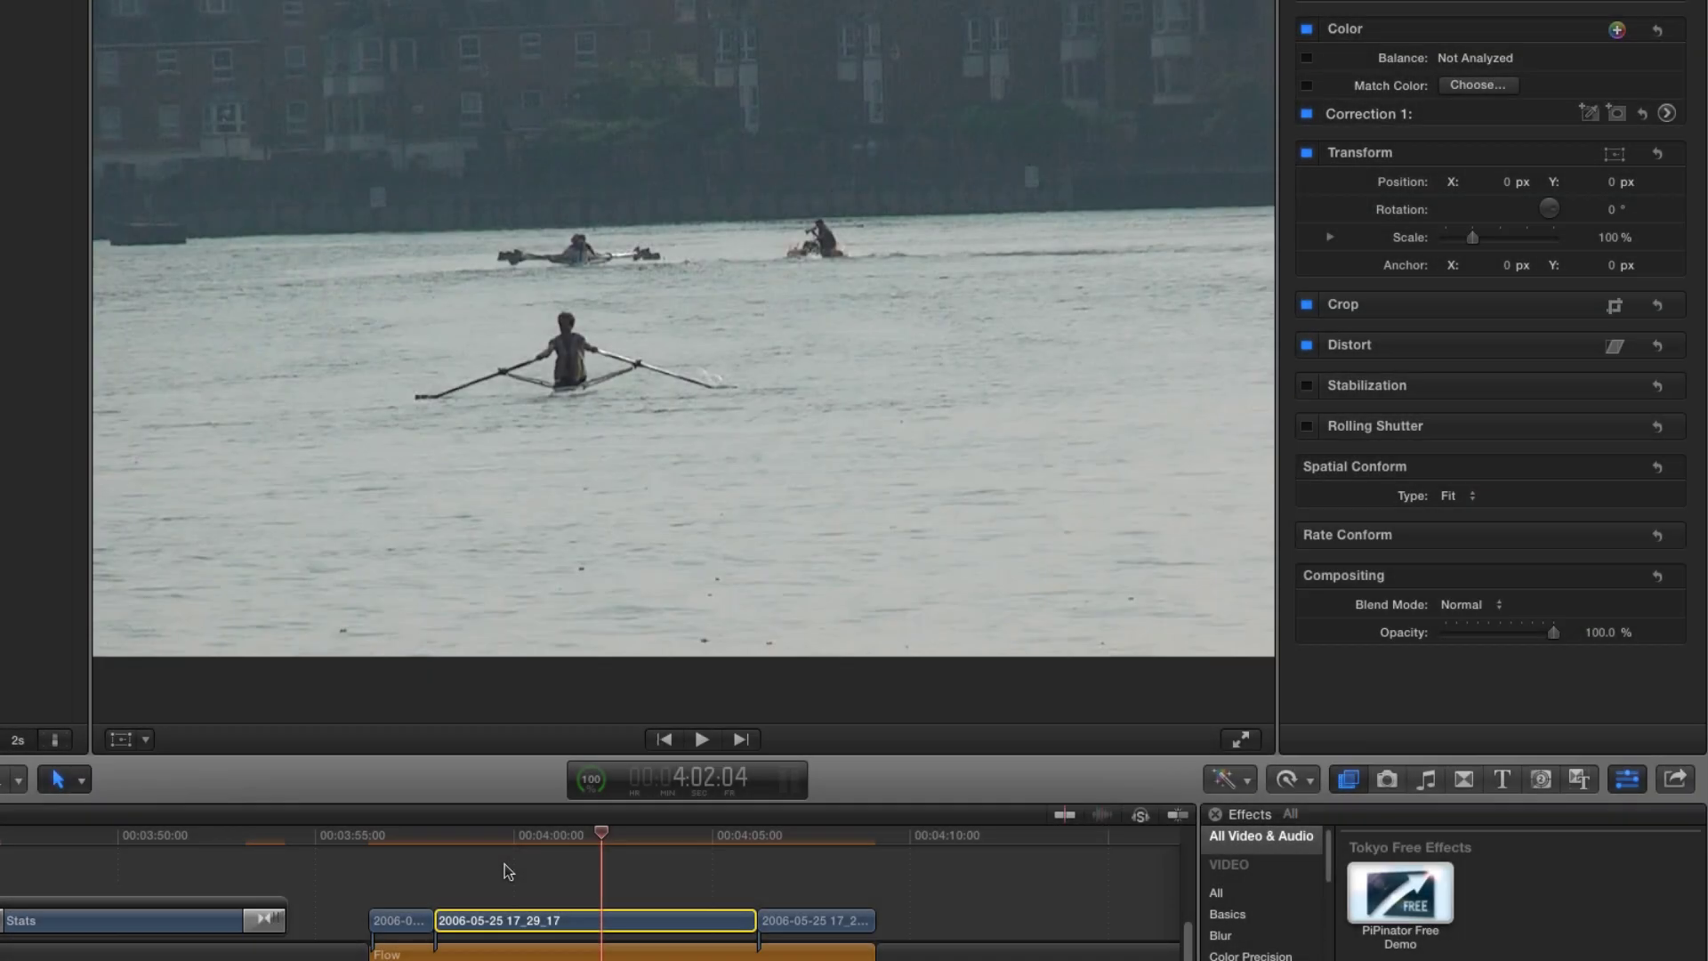
Review the rowing footage and apply PiPinator Free Demo to the rowing clip
{"action": "left_click", "coordinate": [436, 888]}
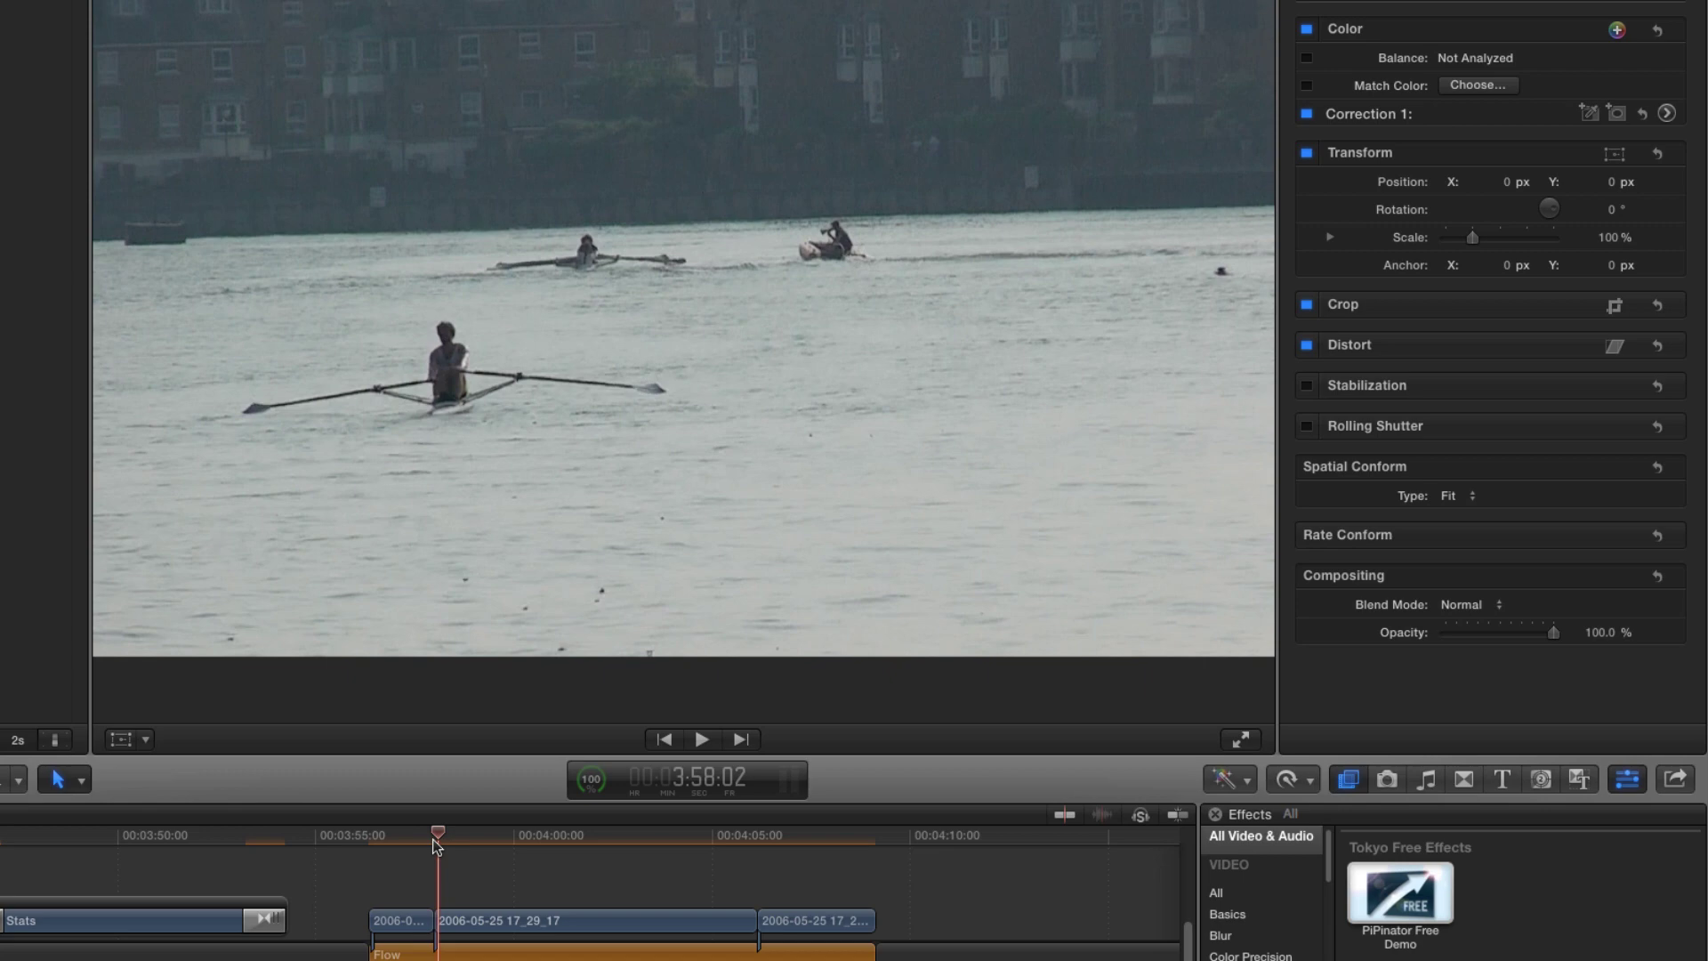
{"action": "key", "text": "l"}
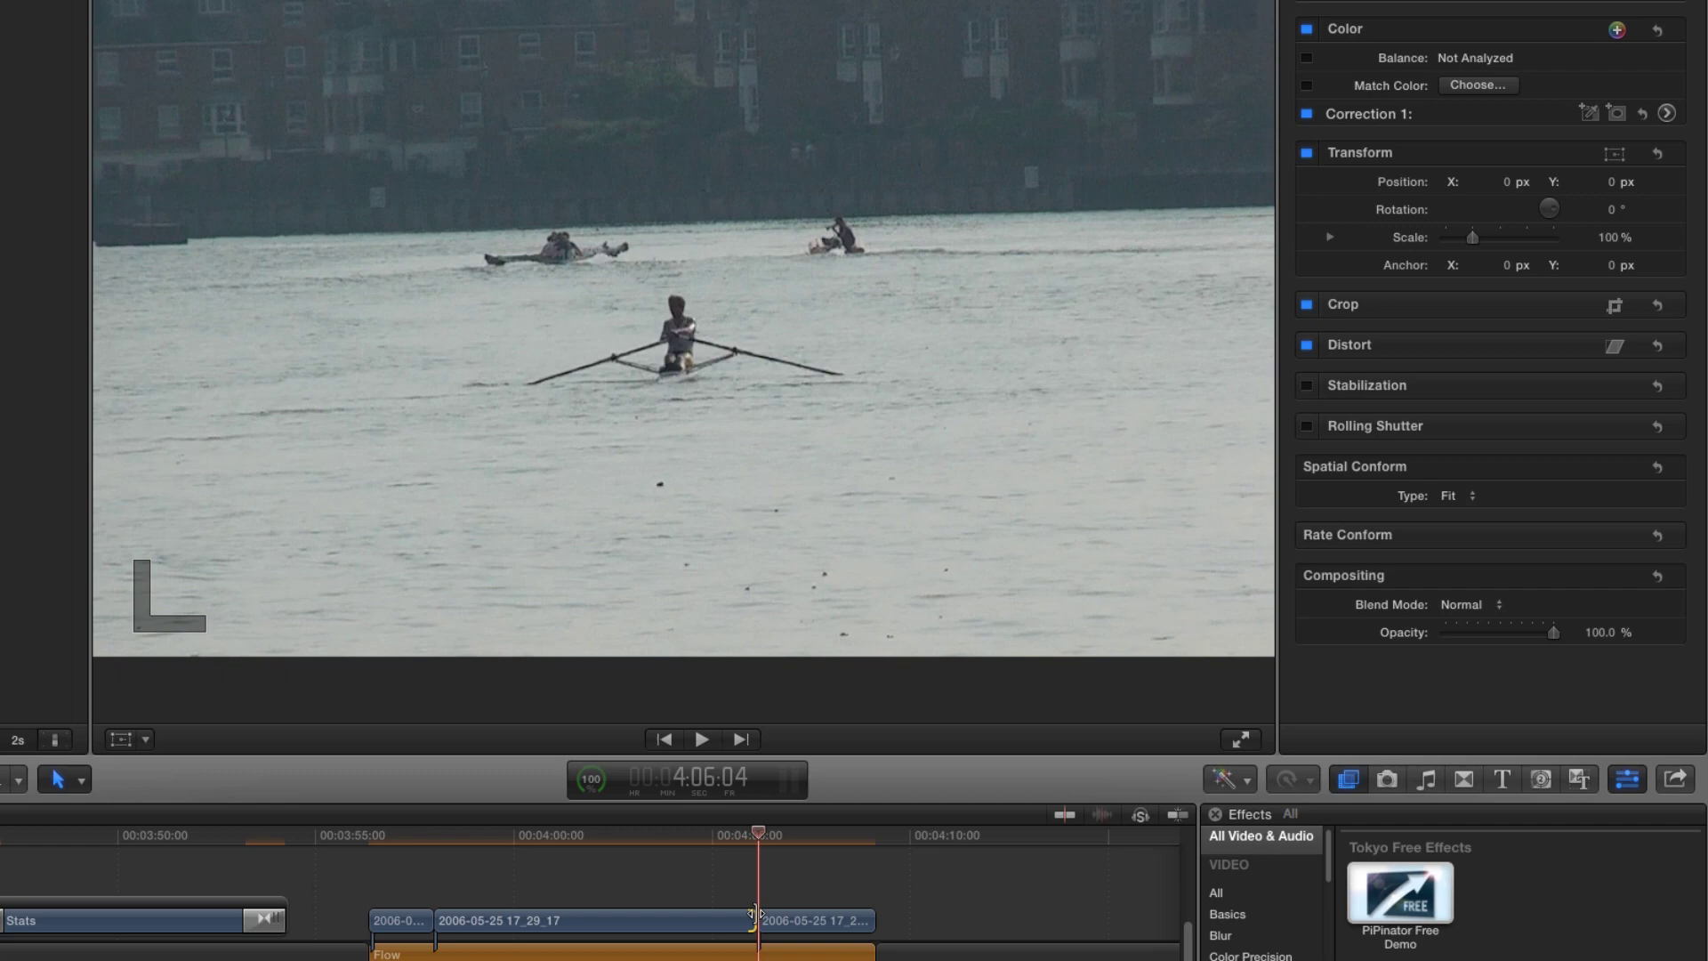
{"action": "left_click_drag", "start_coordinate": [1381, 898], "coordinate": [556, 925]}
Preview the tilted, 60% Left PiPinator picture animating over the purple background
{"action": "left_click", "coordinate": [570, 838]}
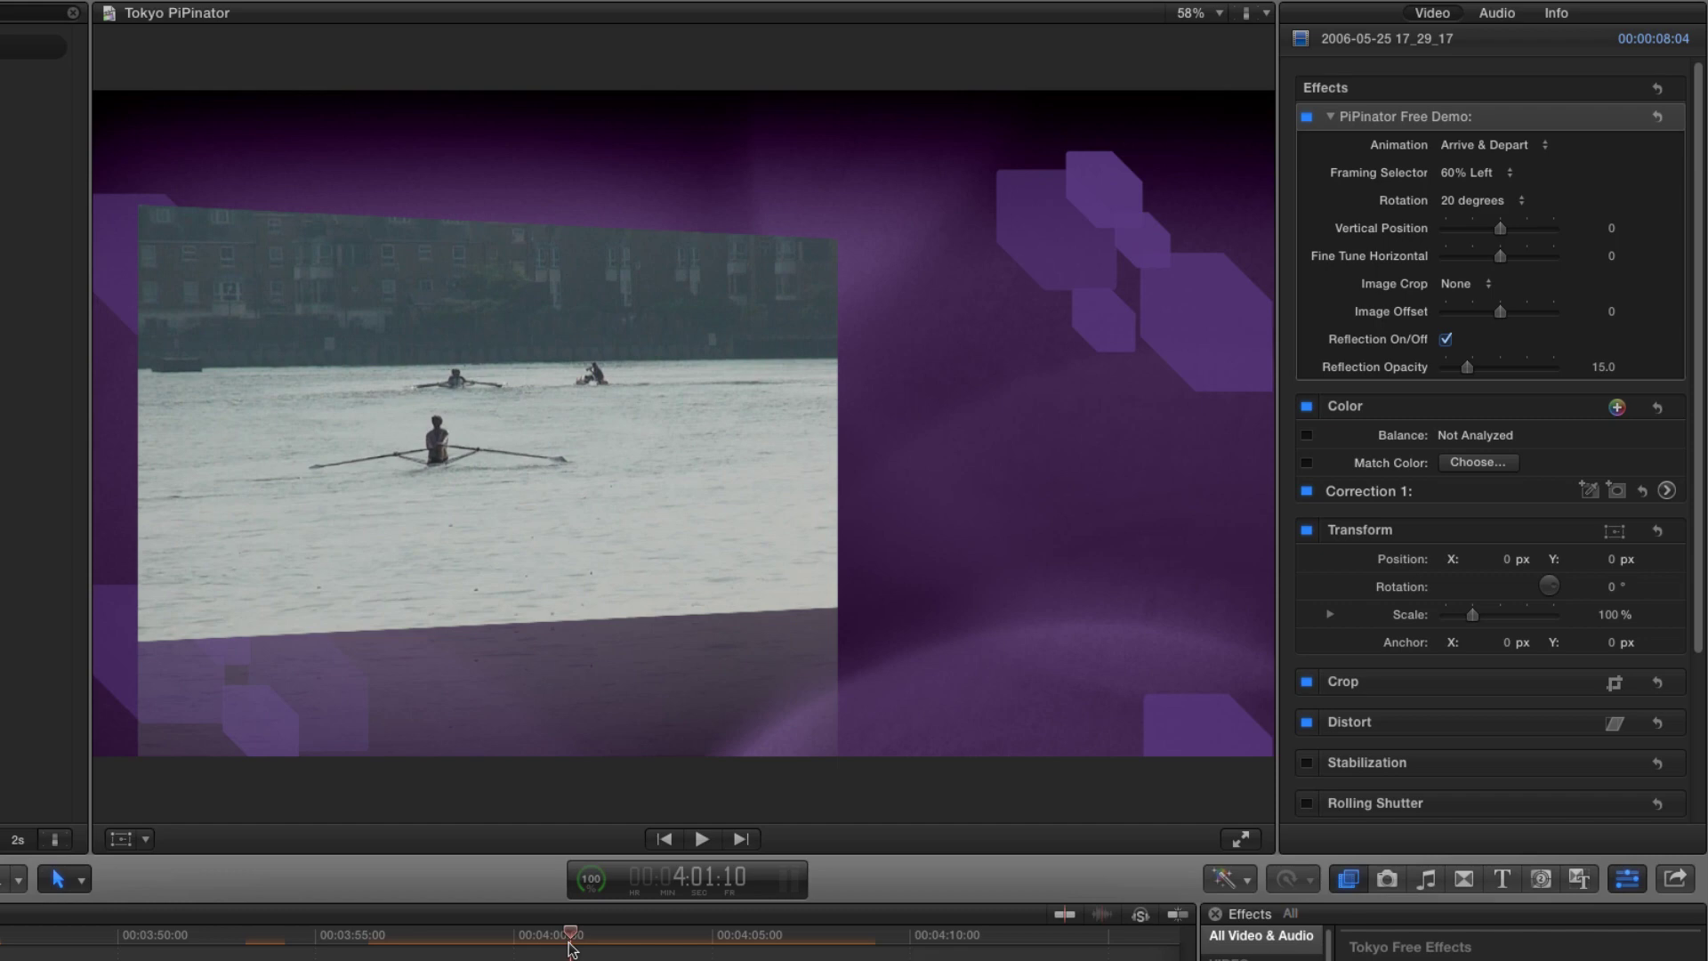
{"action": "left_click", "coordinate": [402, 948]}
{"action": "key", "text": "space"}
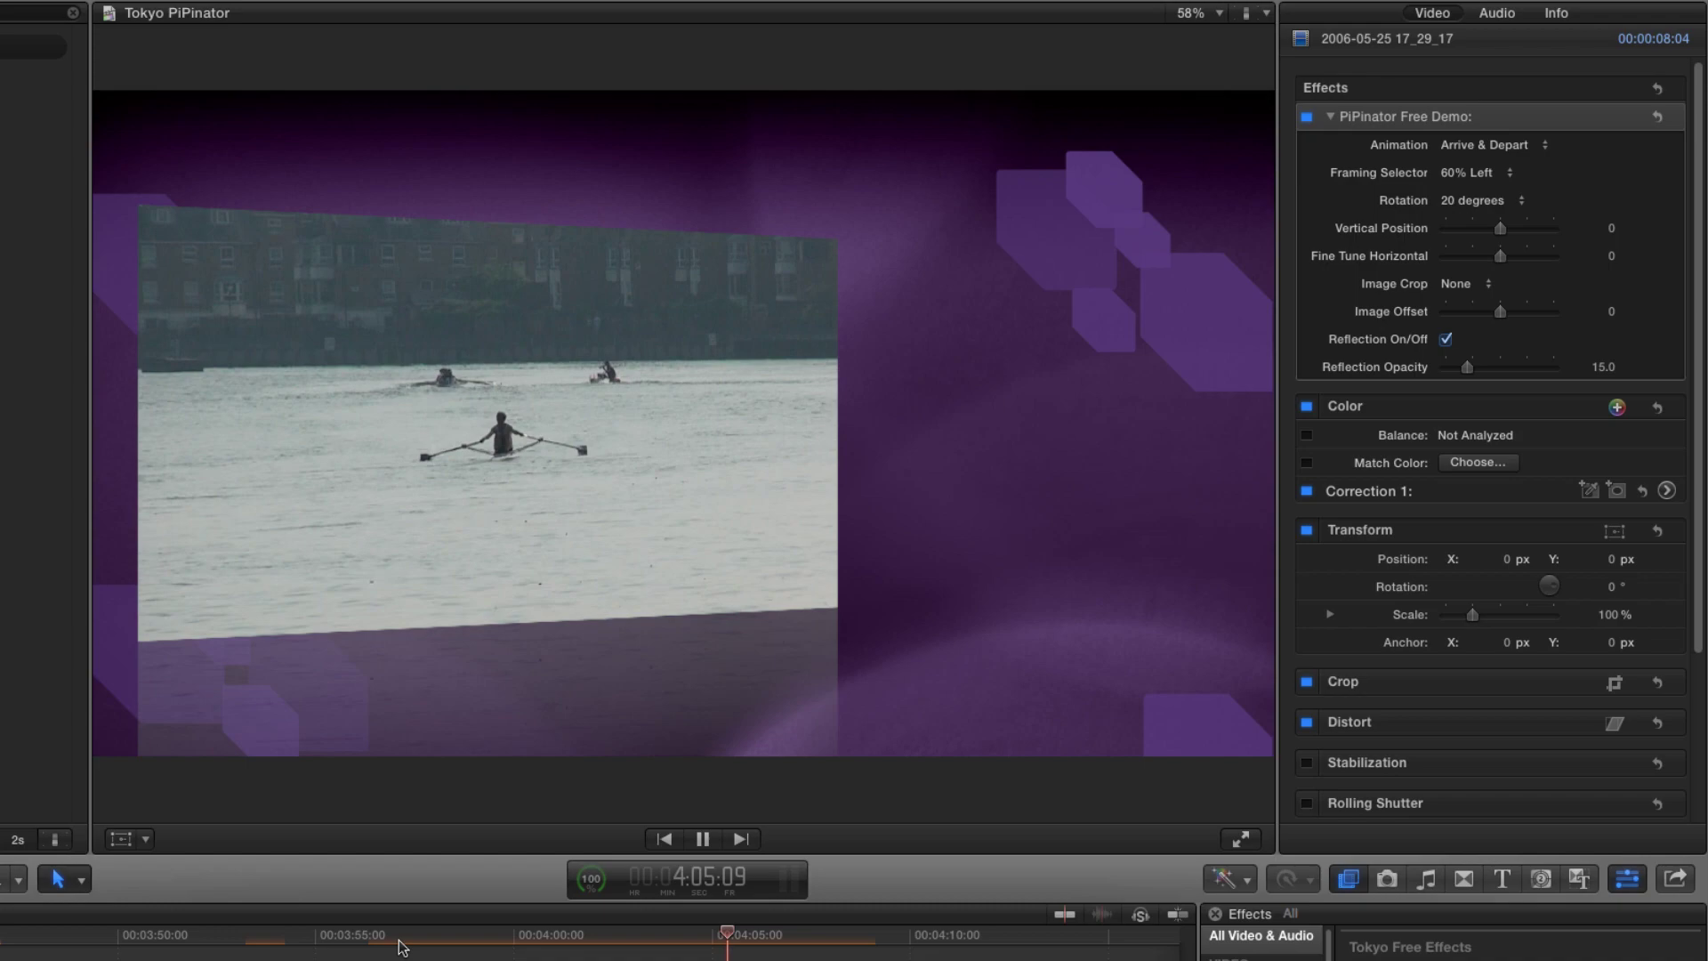
{"action": "key", "text": "space"}
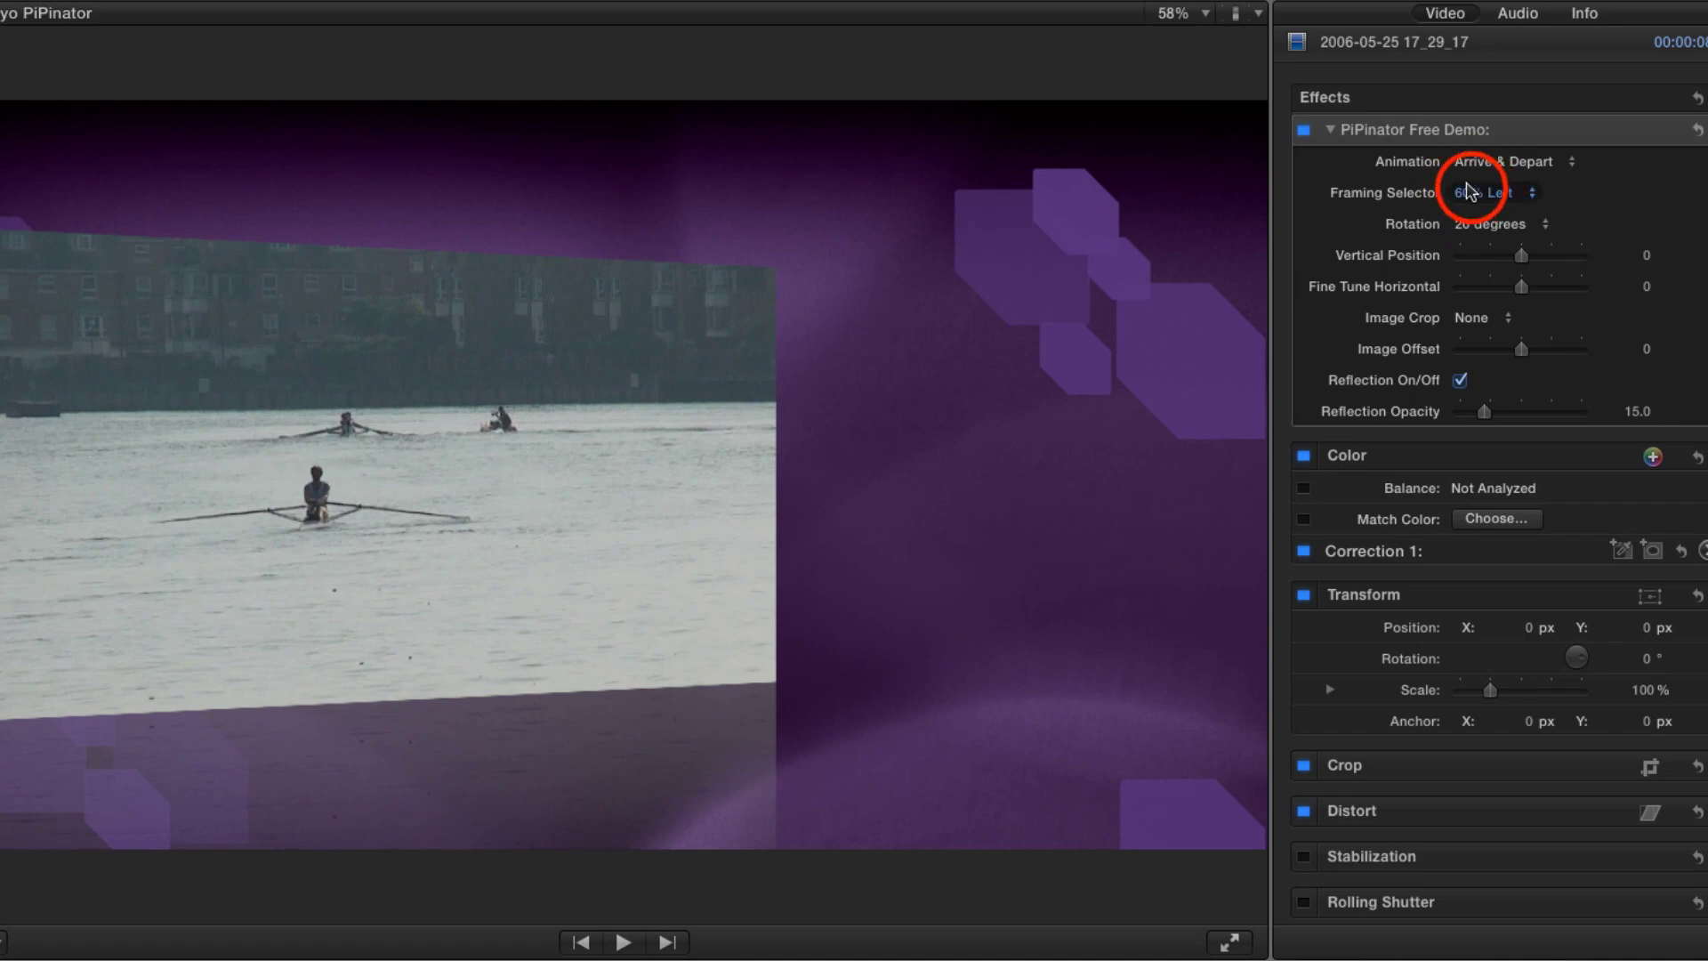
{"action": "left_click", "coordinate": [1484, 192]}
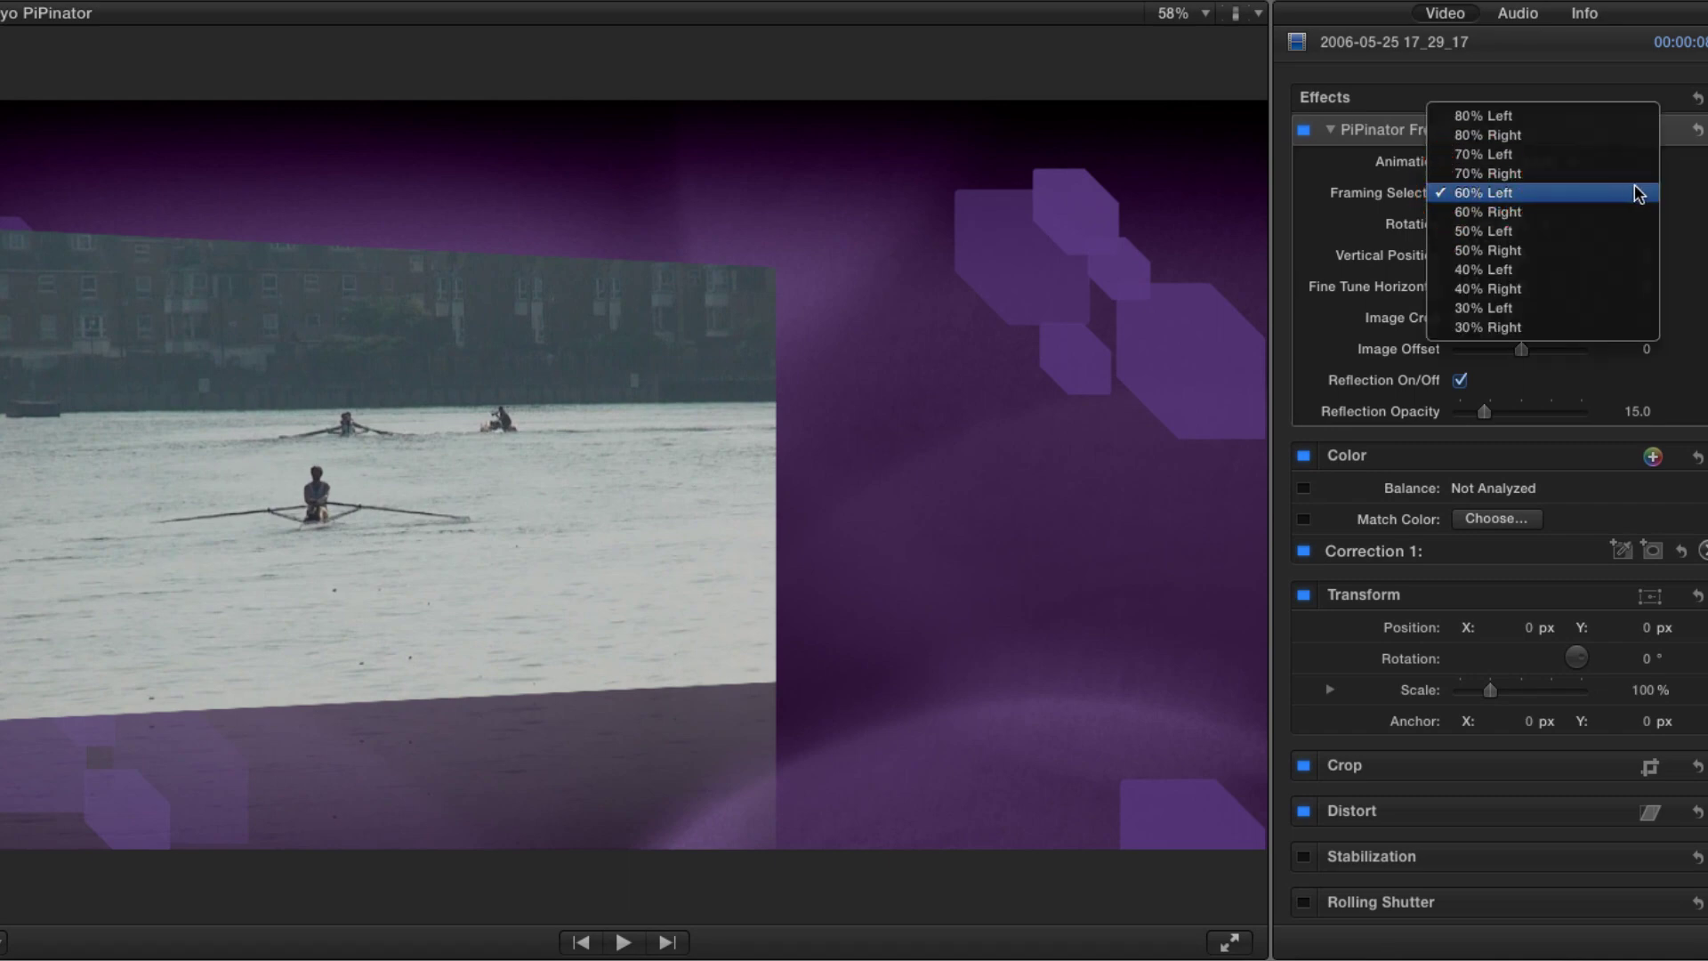
{"action": "left_click", "coordinate": [1571, 212]}
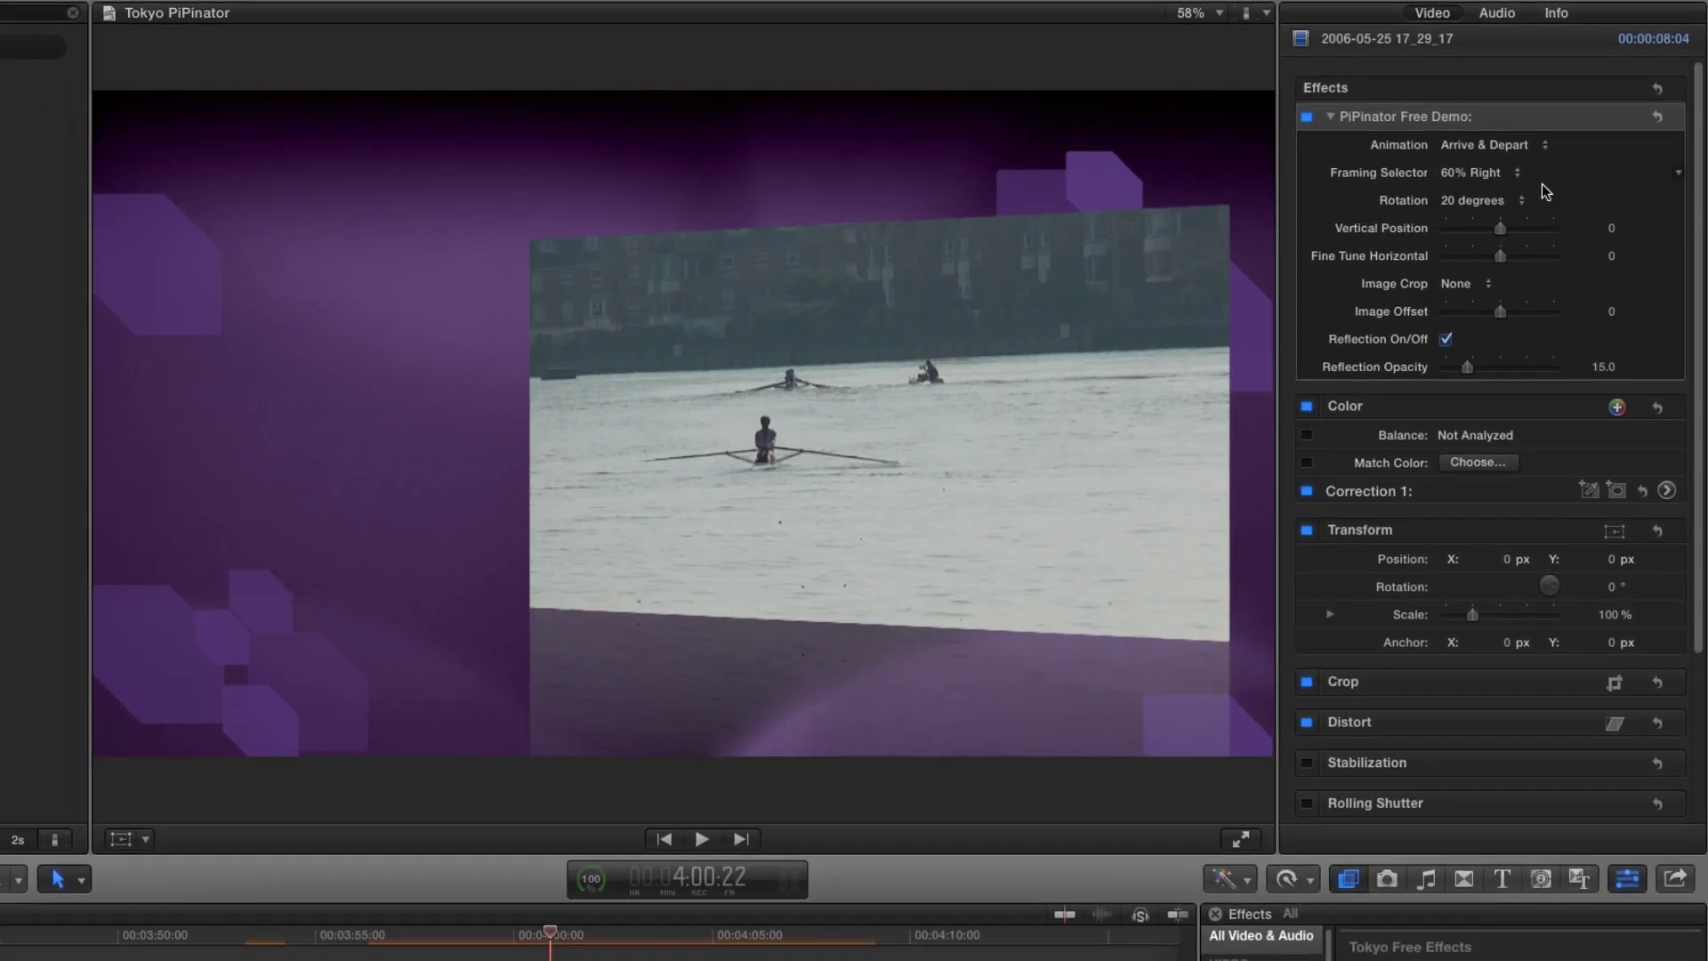
{"action": "left_click", "coordinate": [1470, 173]}
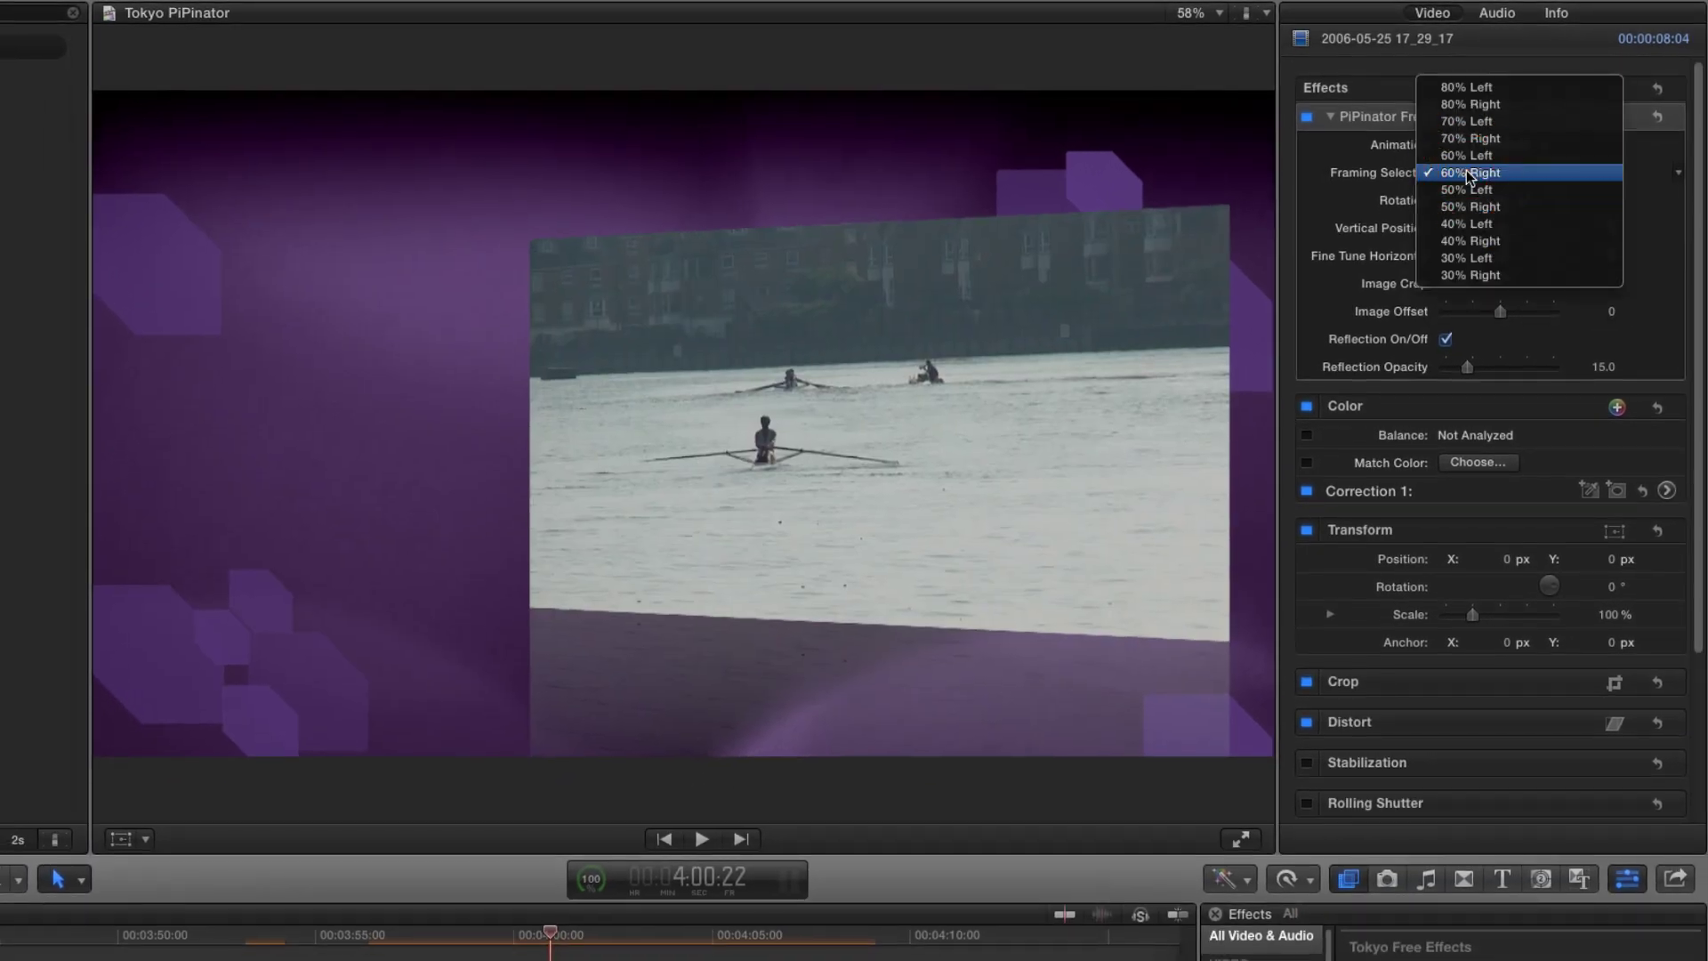
{"action": "left_click", "coordinate": [1476, 191]}
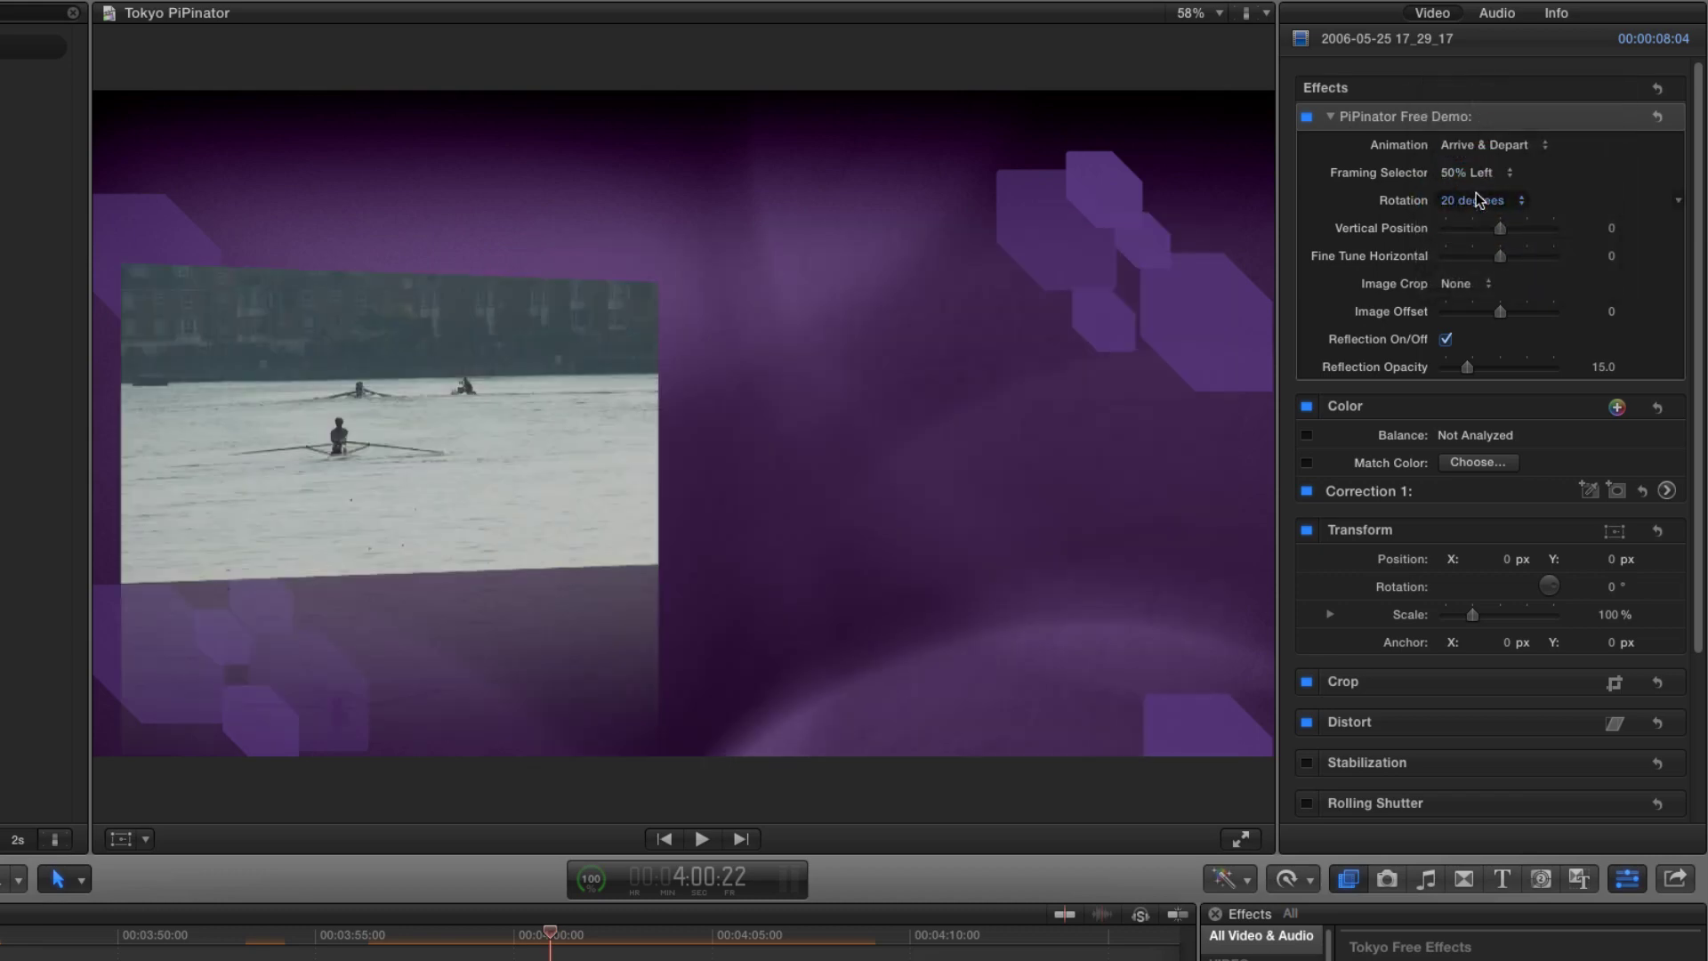
{"action": "left_click", "coordinate": [1474, 174]}
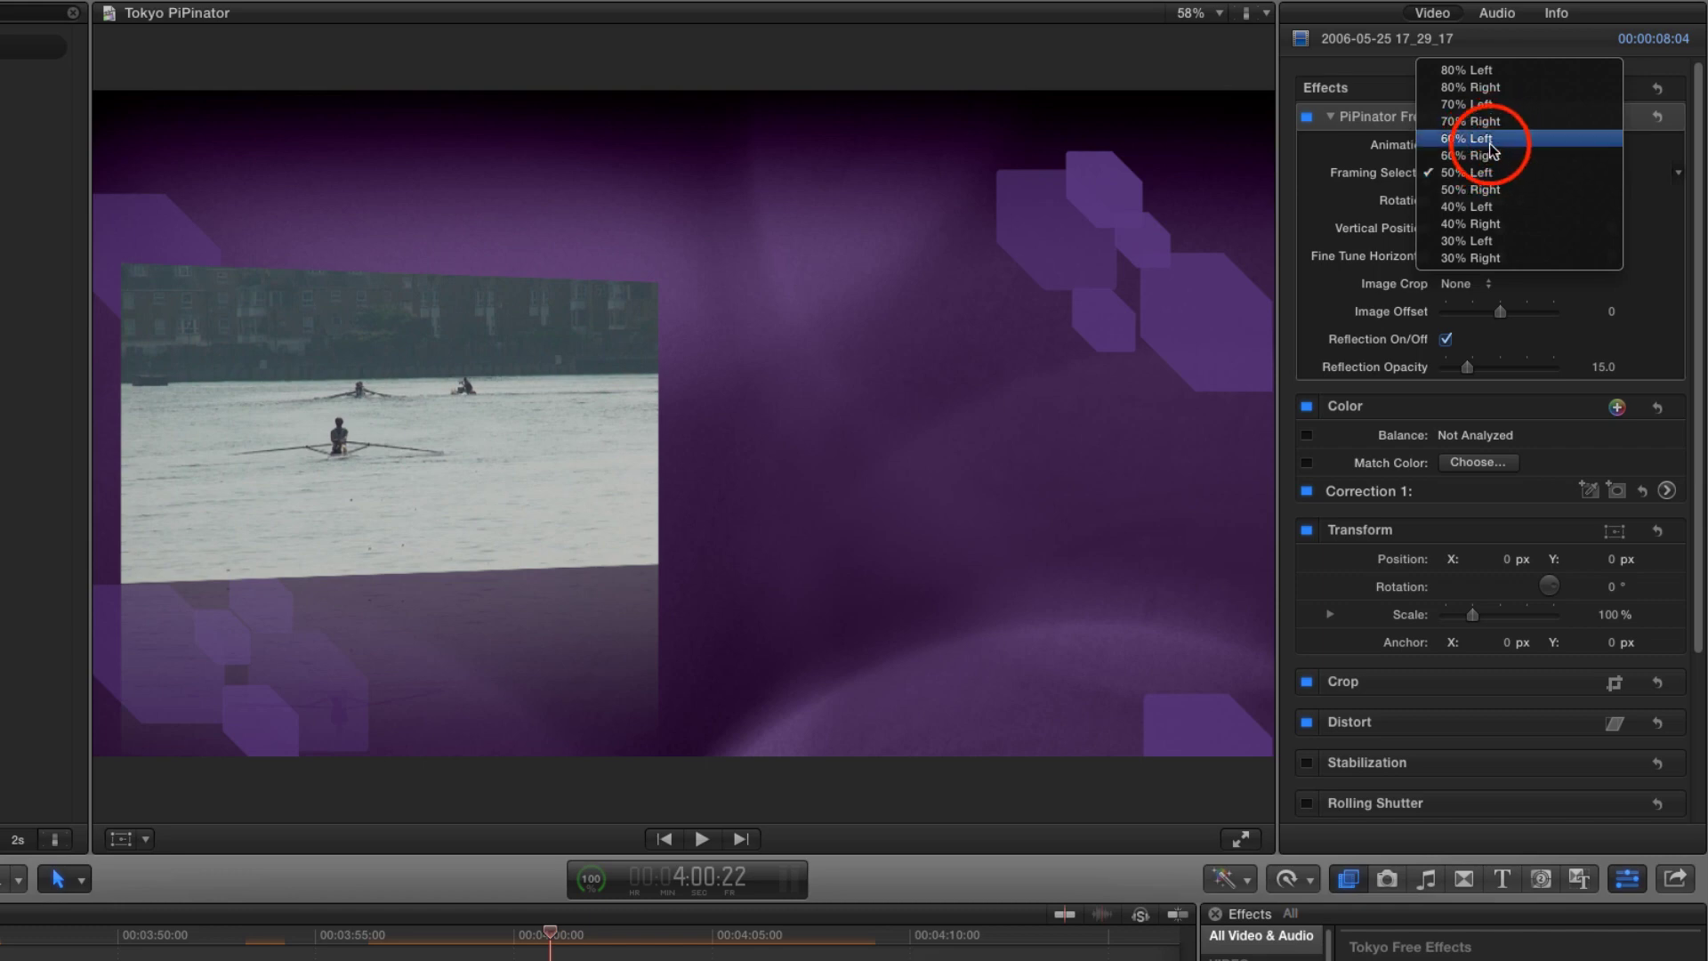
{"action": "left_click", "coordinate": [1486, 140]}
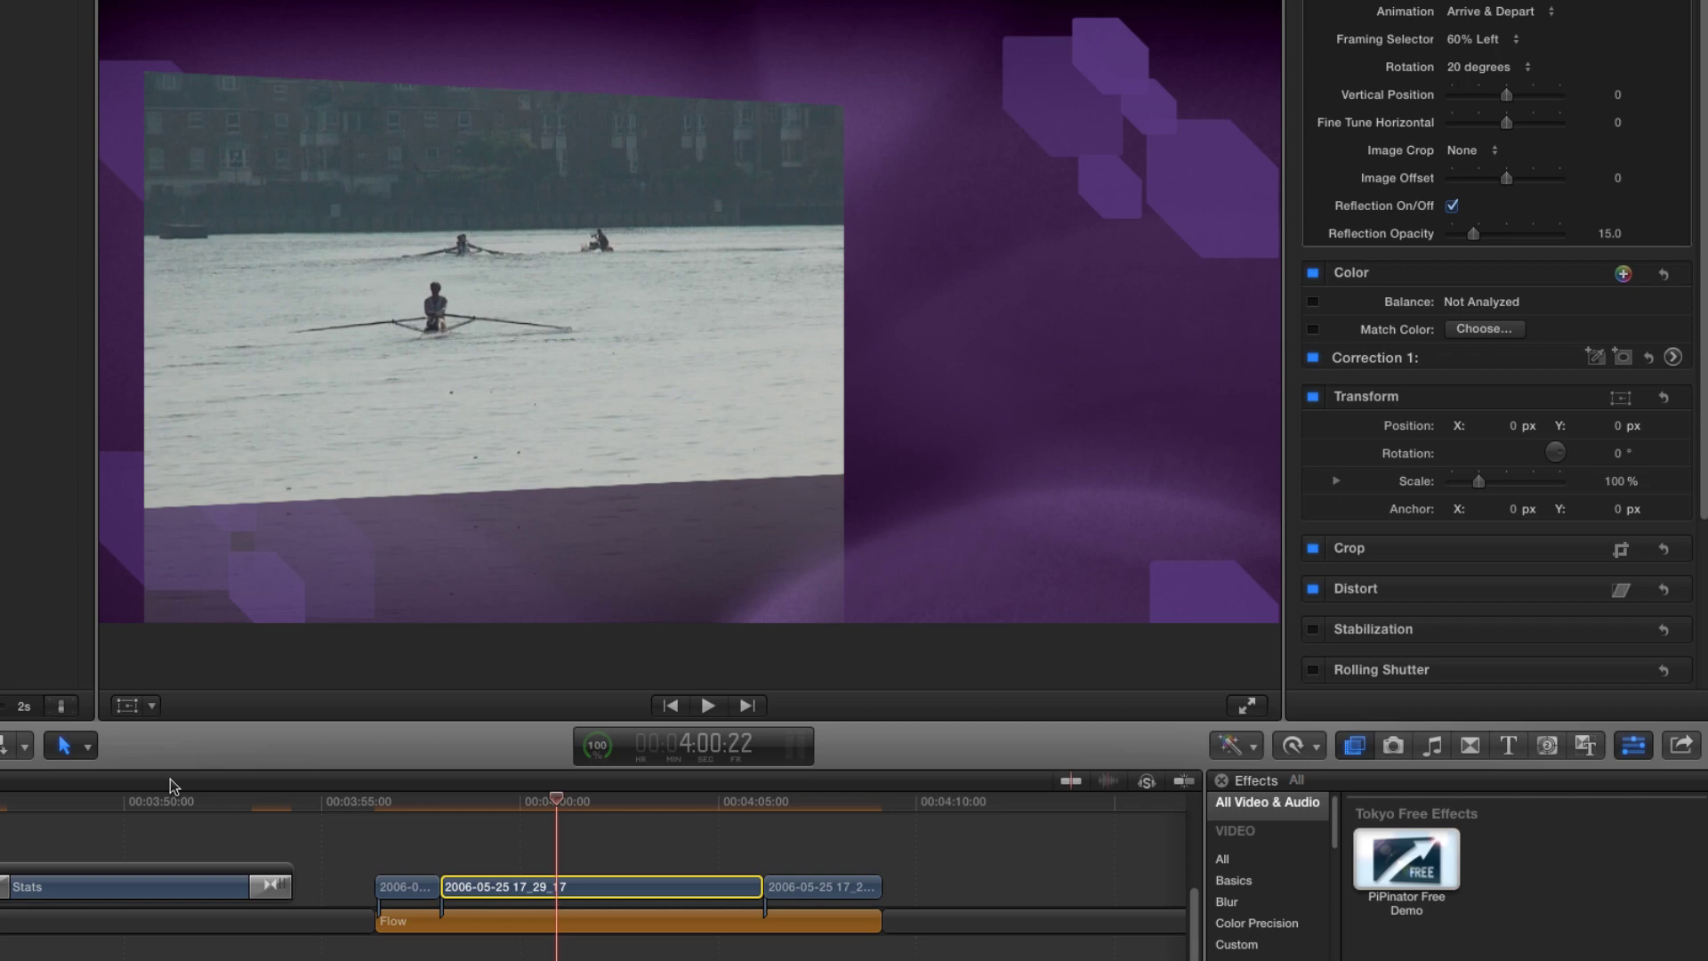
Stack the ERGO STATS chart clip above the rowing clip so it shows over the video
{"action": "left_click", "coordinate": [152, 802]}
{"action": "left_click_drag", "start_coordinate": [129, 873], "coordinate": [603, 837]}
{"action": "left_click", "coordinate": [570, 801]}
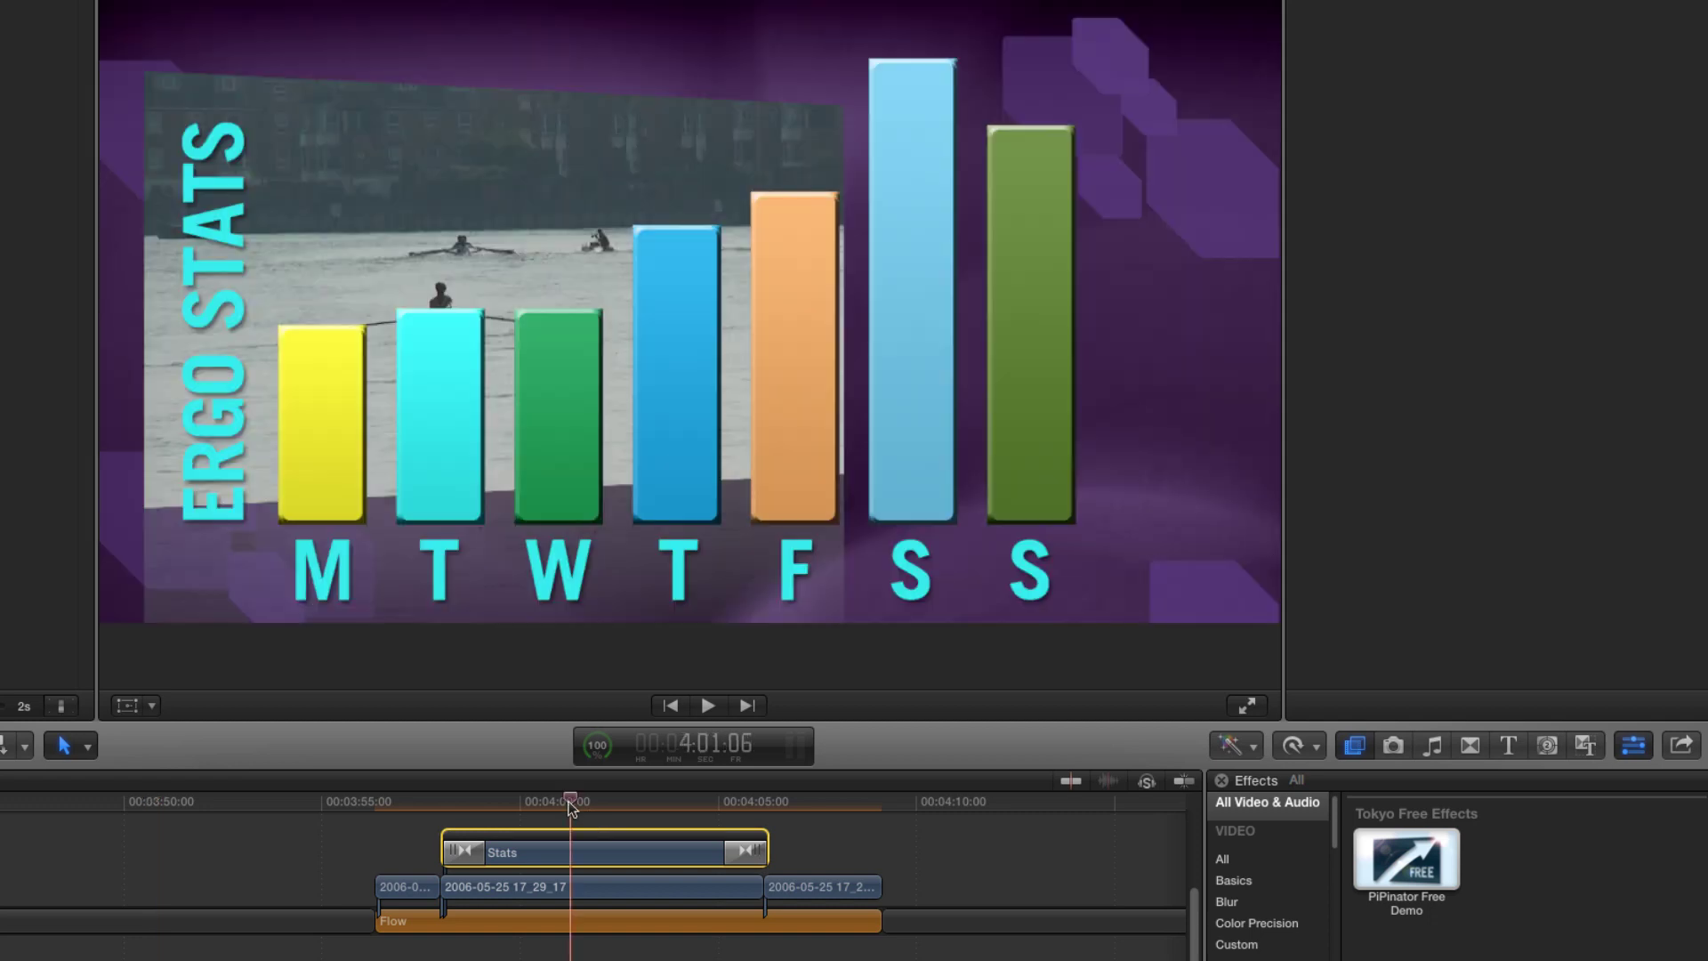
Give the Stats clip PiPinator Free Demo framed 60% Right, with Fine Tune Horizontal 0.27
{"action": "left_click_drag", "start_coordinate": [1413, 857], "coordinate": [614, 859]}
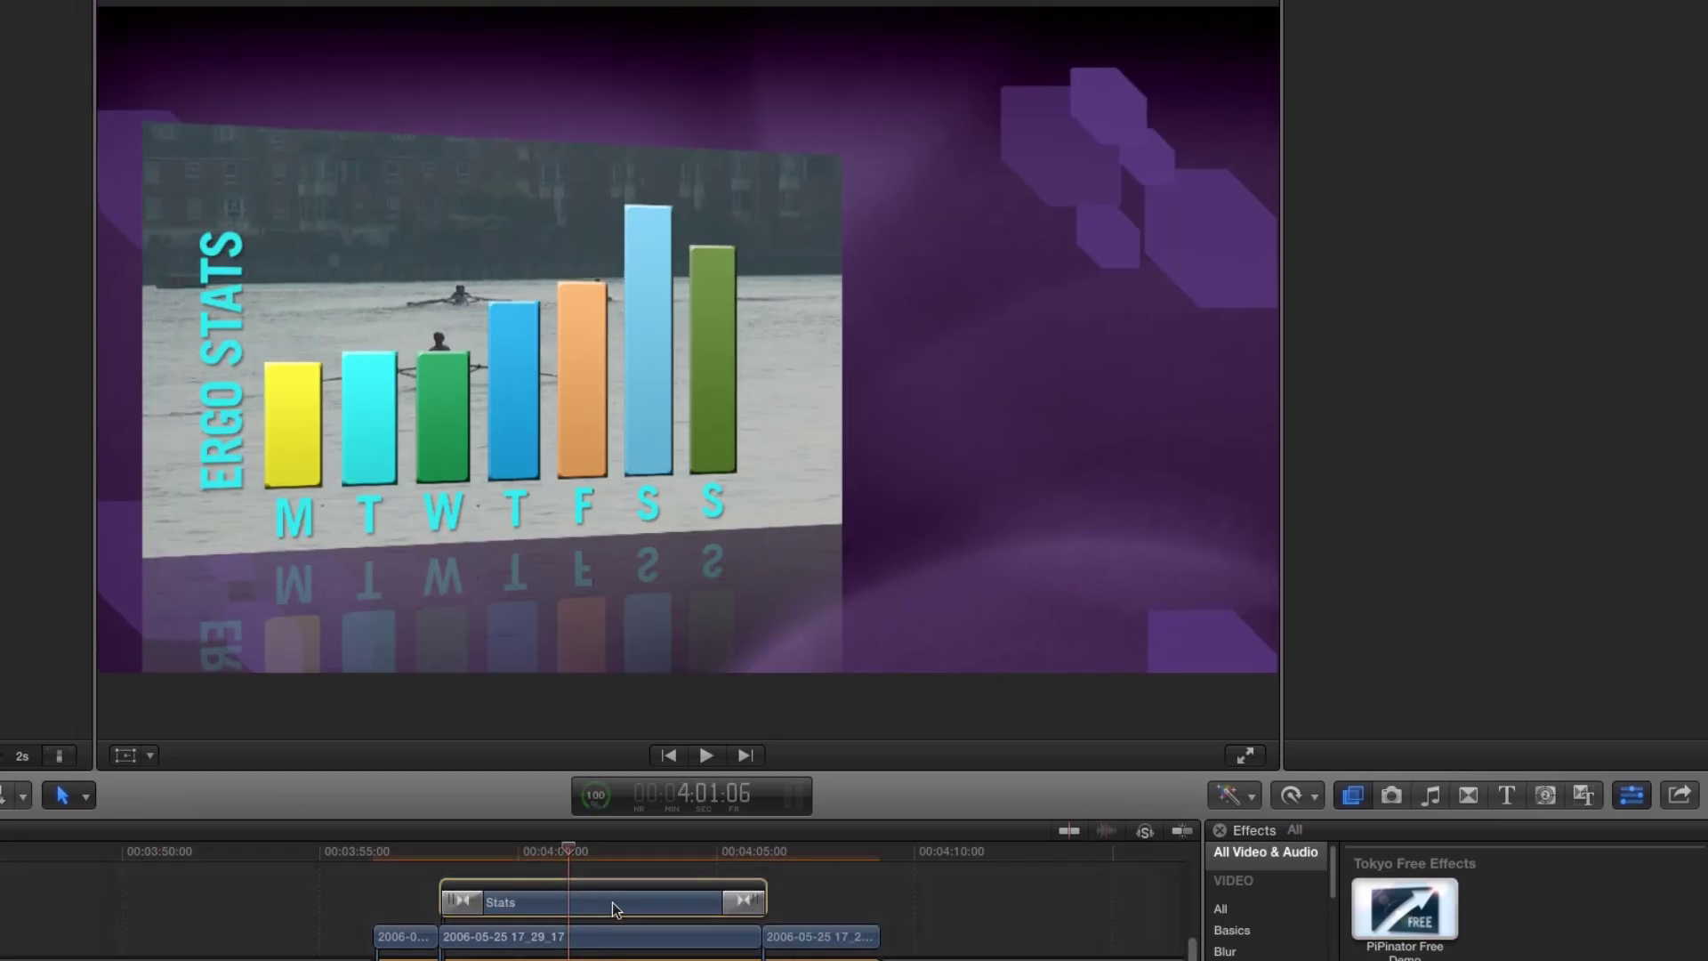
{"action": "left_click", "coordinate": [1468, 88]}
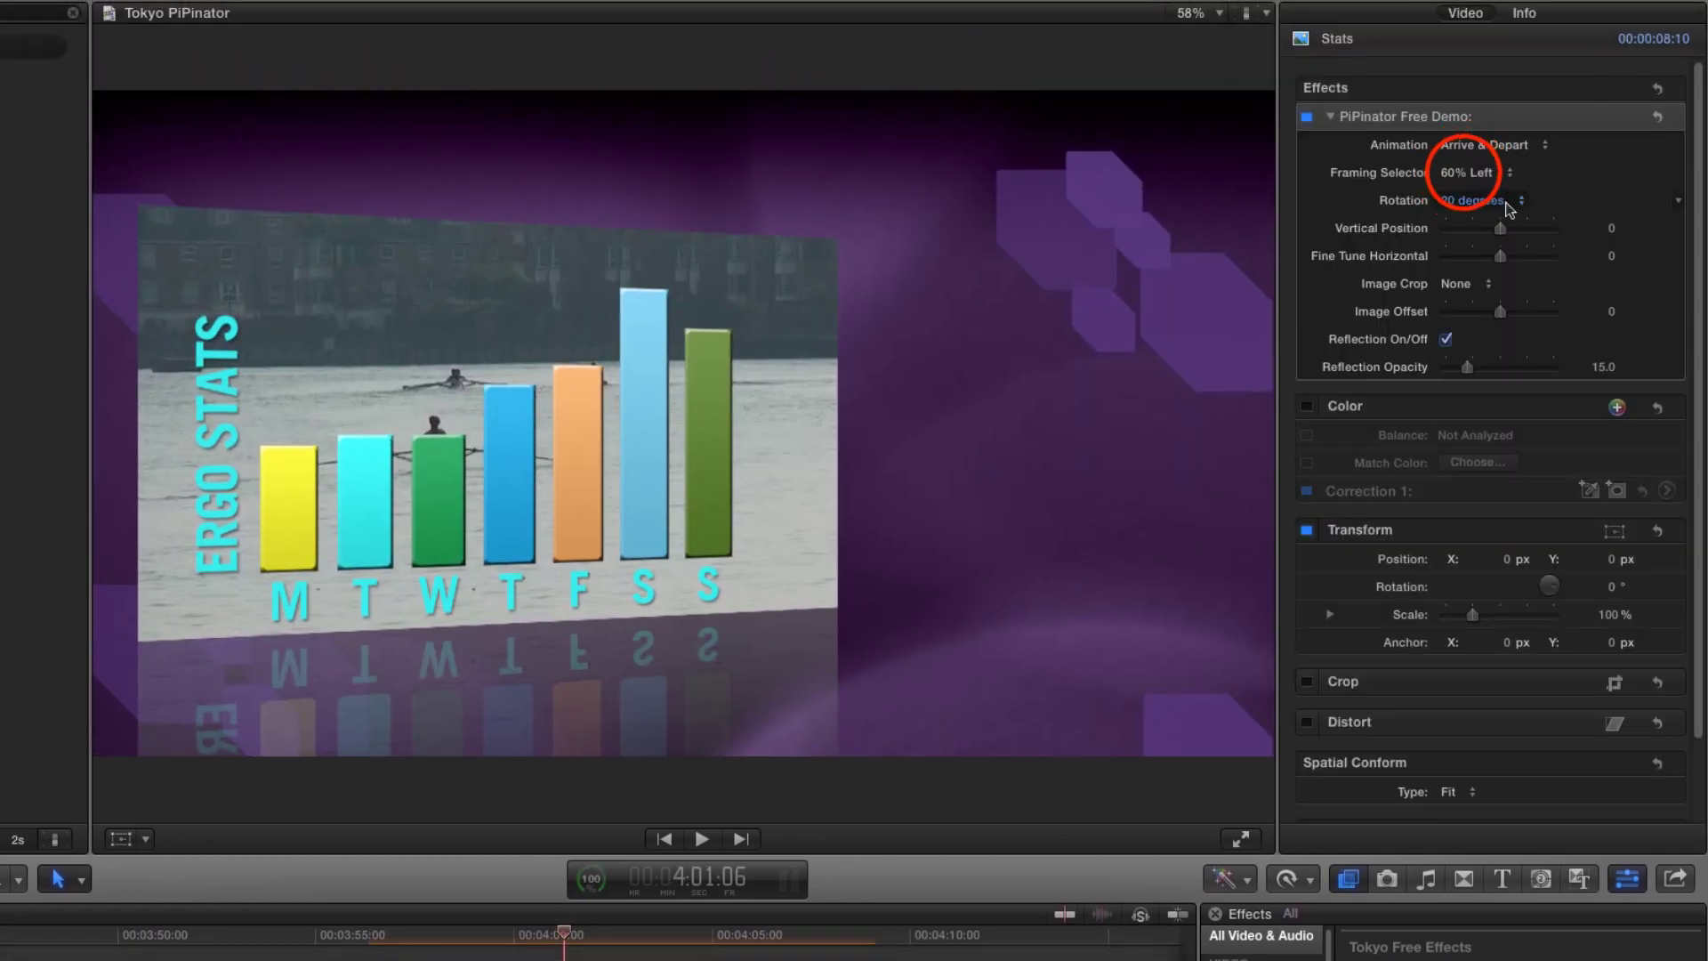
{"action": "left_click", "coordinate": [1470, 189]}
{"action": "left_click_drag", "start_coordinate": [381, 930], "coordinate": [399, 943]}
{"action": "key", "text": "space"}
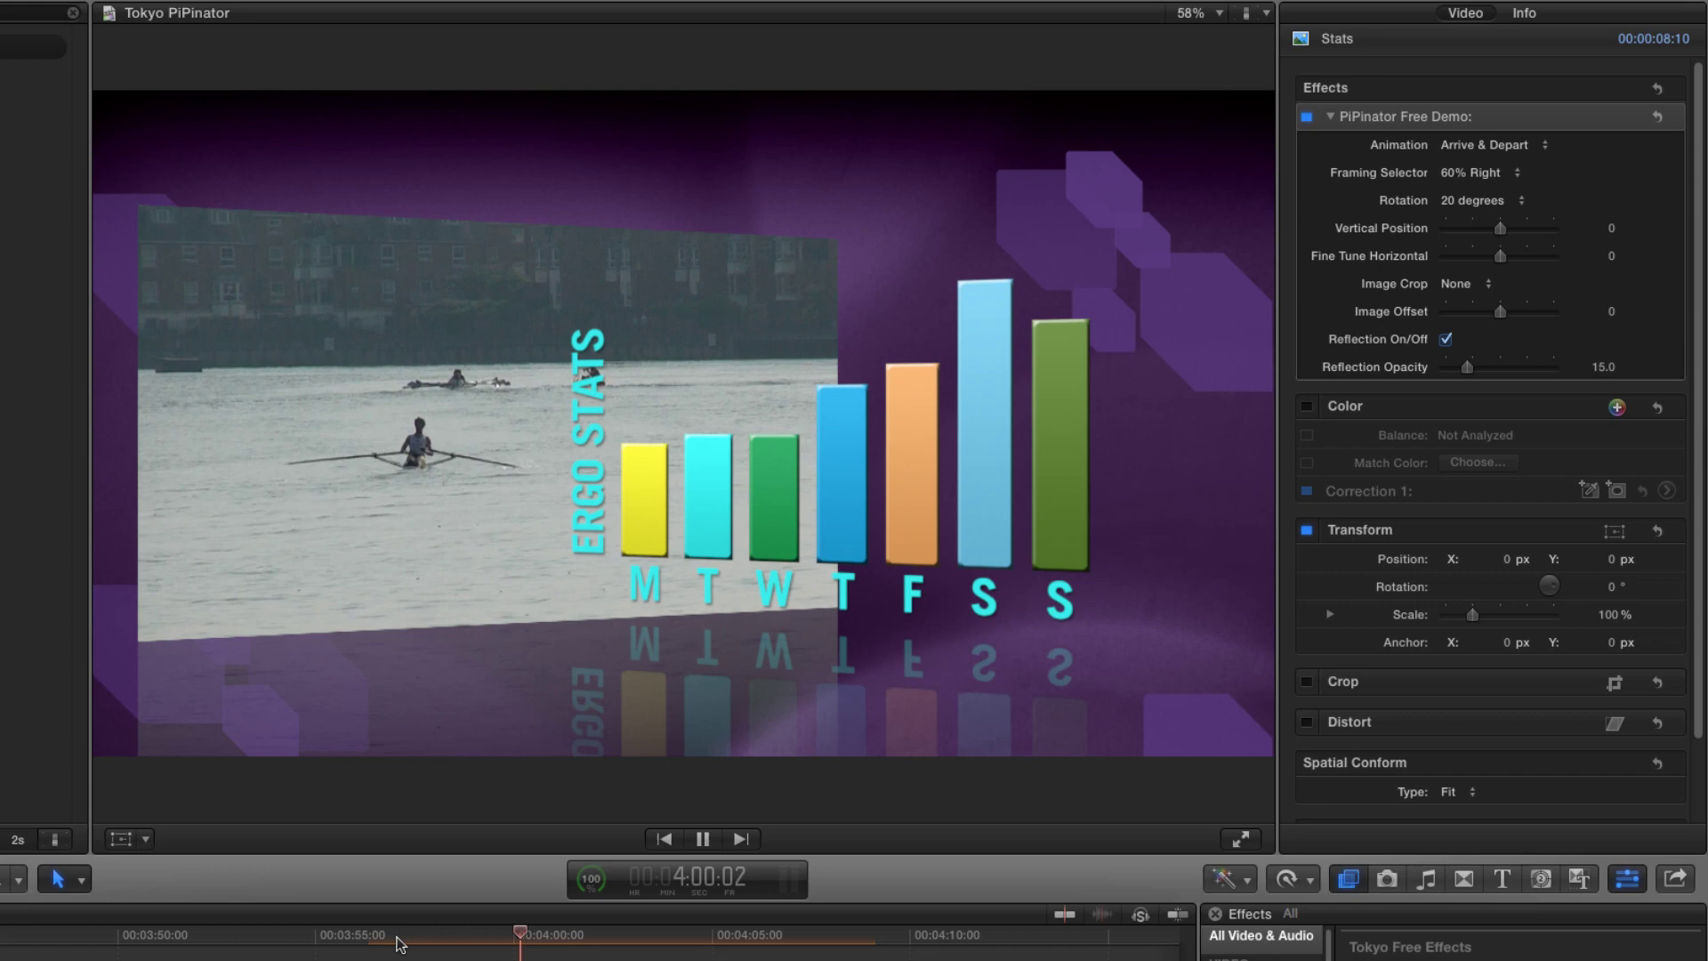
{"action": "left_click_drag", "start_coordinate": [1499, 255], "coordinate": [1515, 261]}
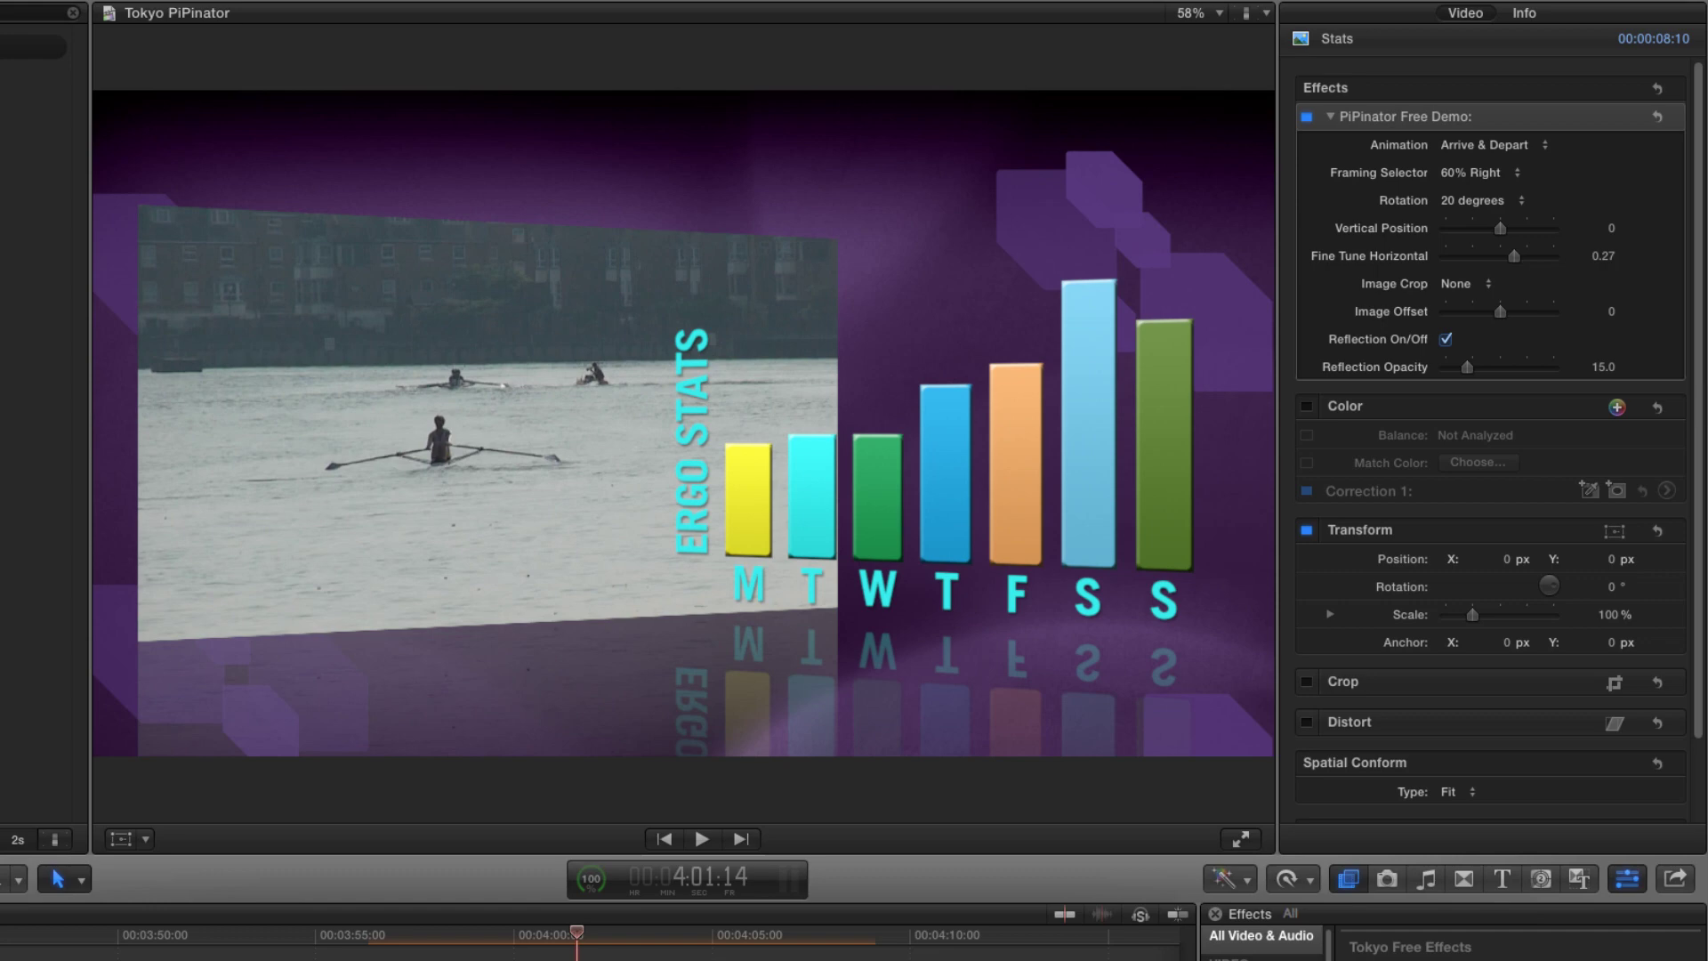
Set the Stats chart's PiPinator Animation to Arrive Only and preview it
{"action": "left_click", "coordinate": [1495, 144]}
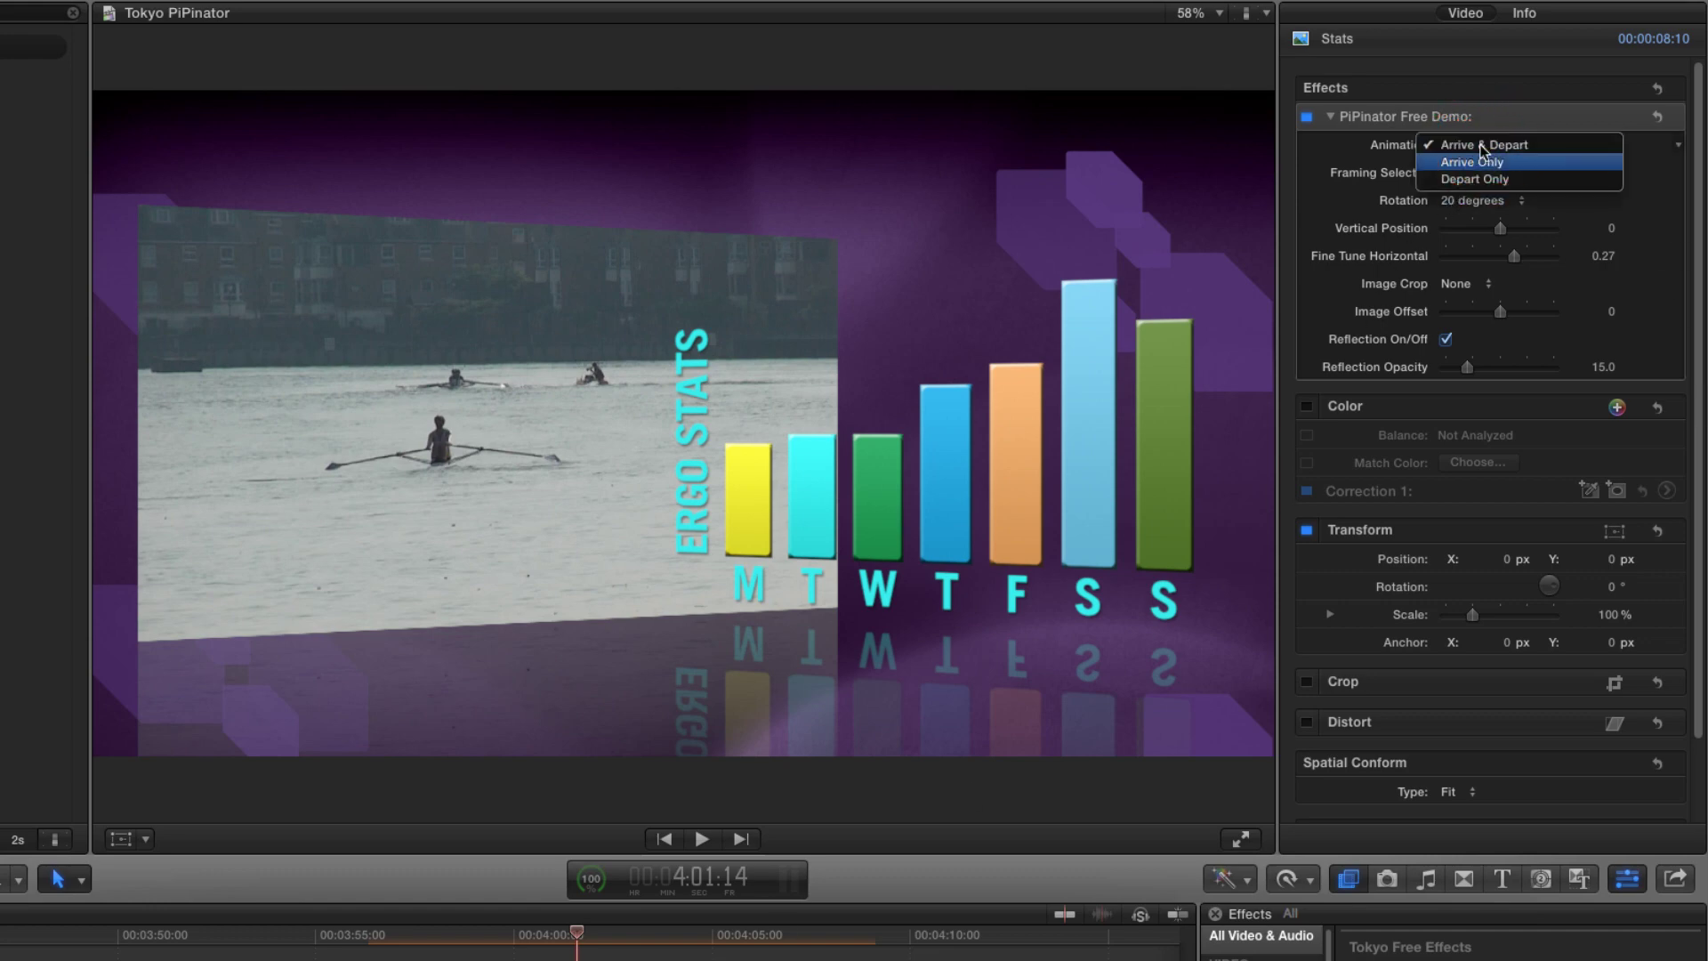
{"action": "left_click", "coordinate": [1038, 622]}
{"action": "left_click", "coordinate": [694, 934]}
{"action": "key", "text": "space"}
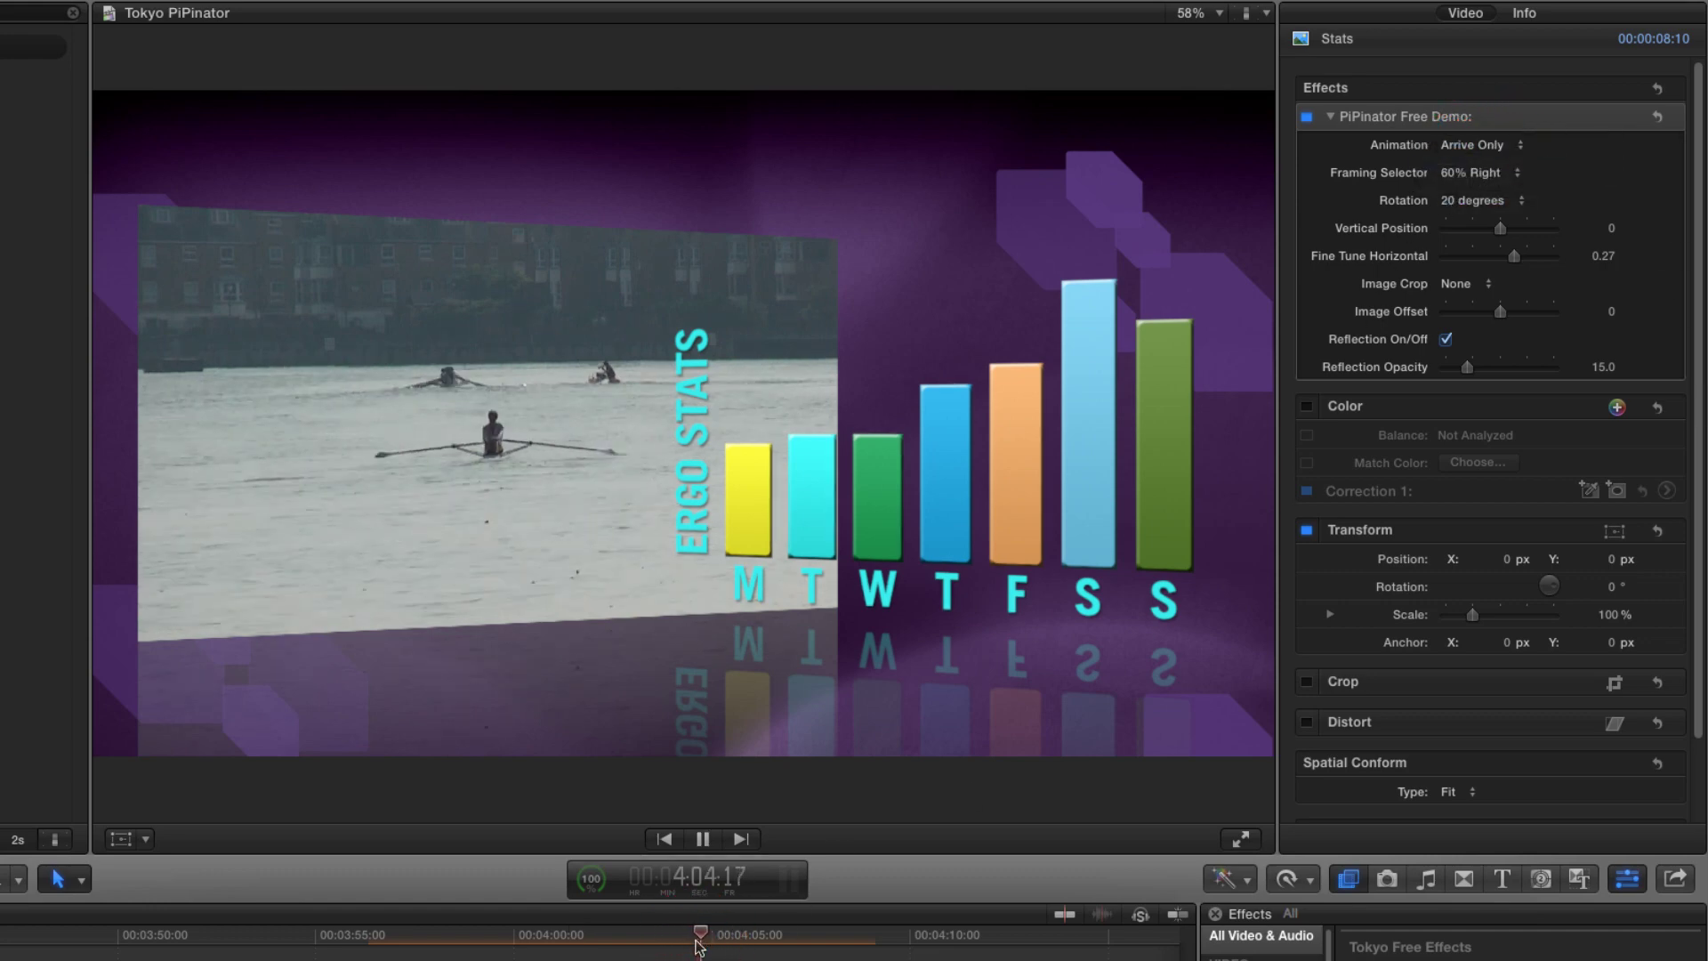
{"action": "left_click", "coordinate": [635, 945]}
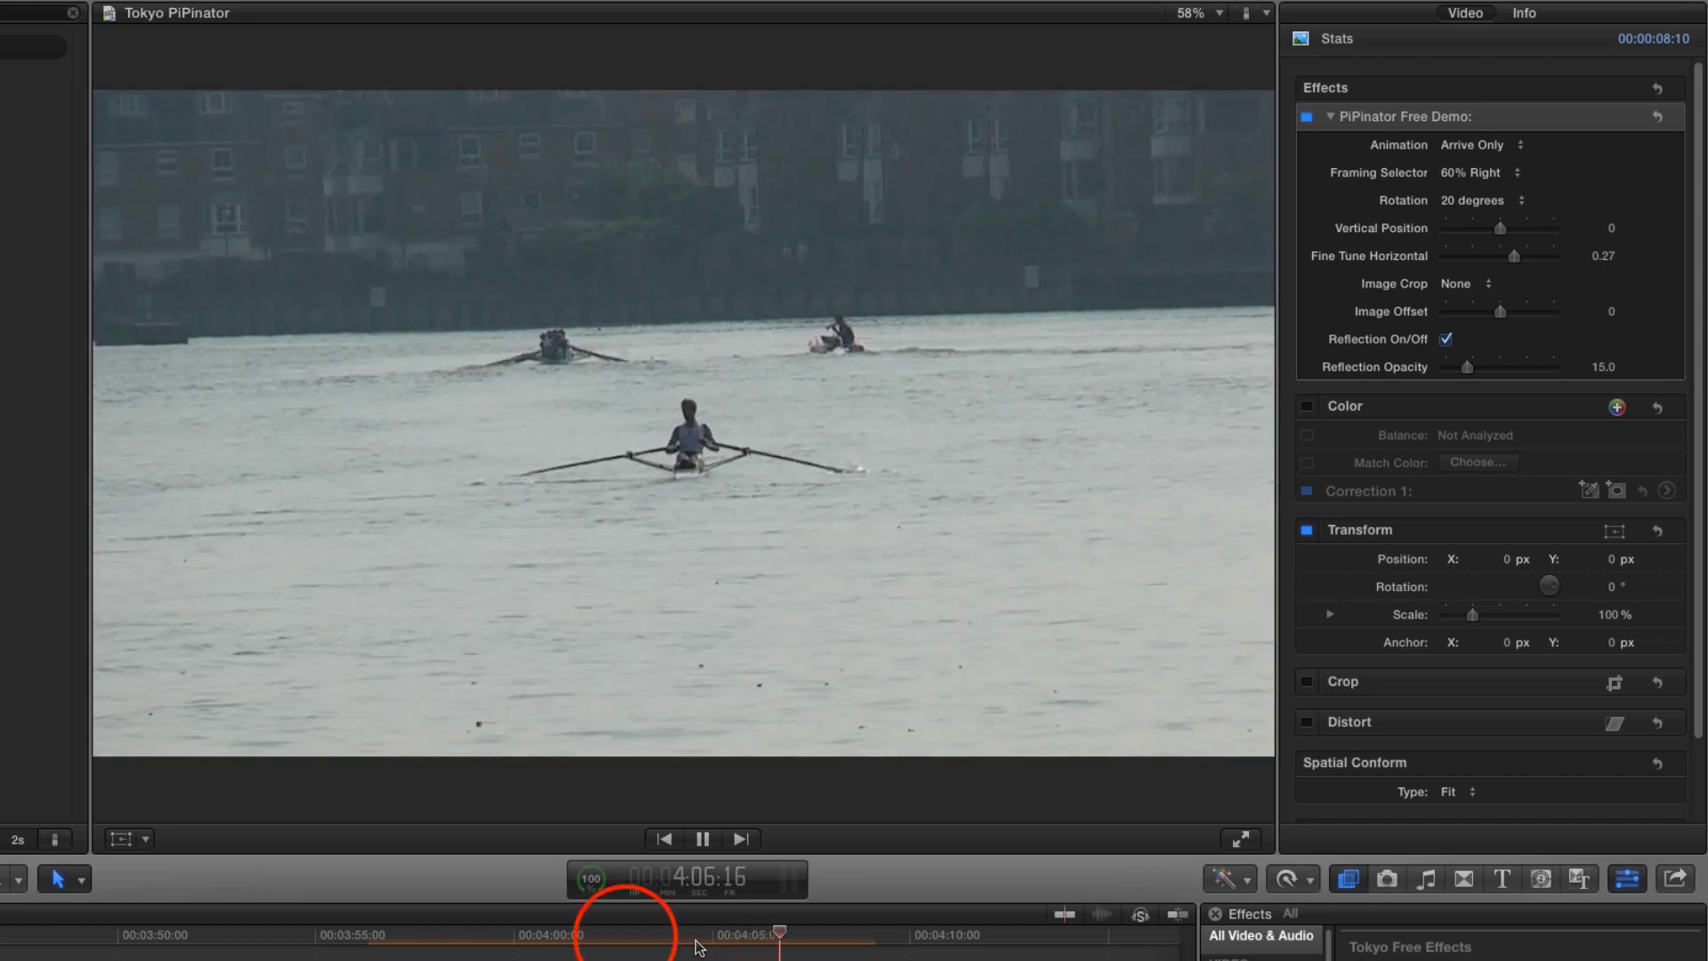
{"action": "left_click", "coordinate": [630, 941]}
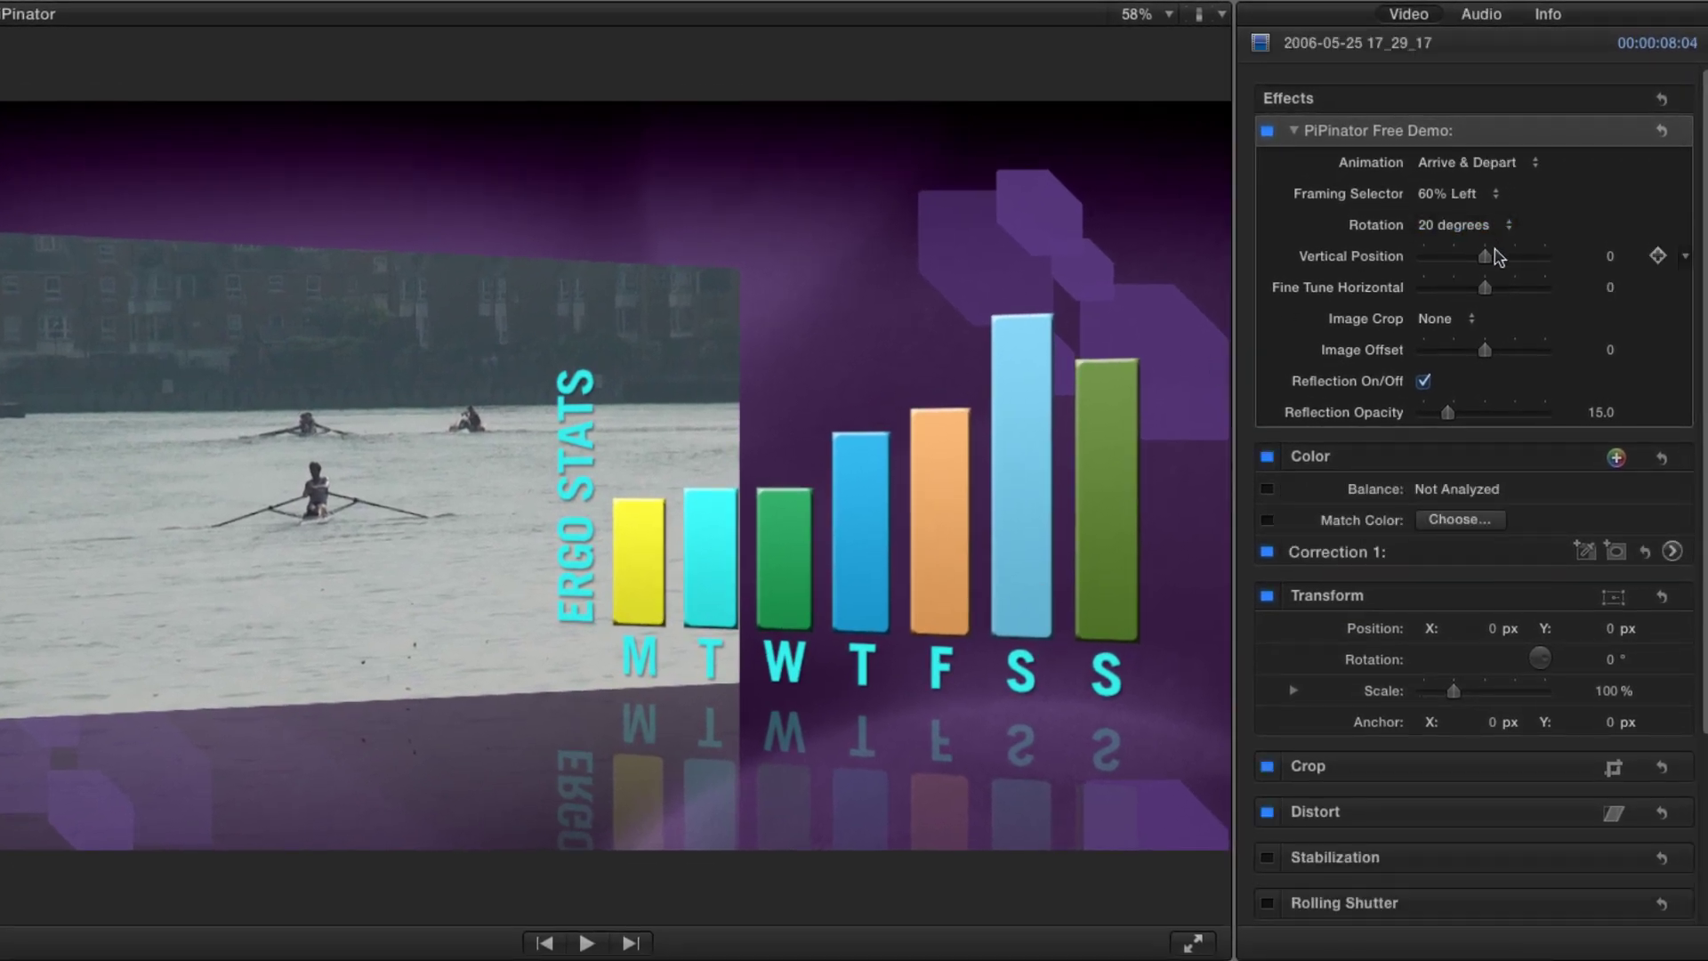
{"action": "left_click", "coordinate": [1436, 320]}
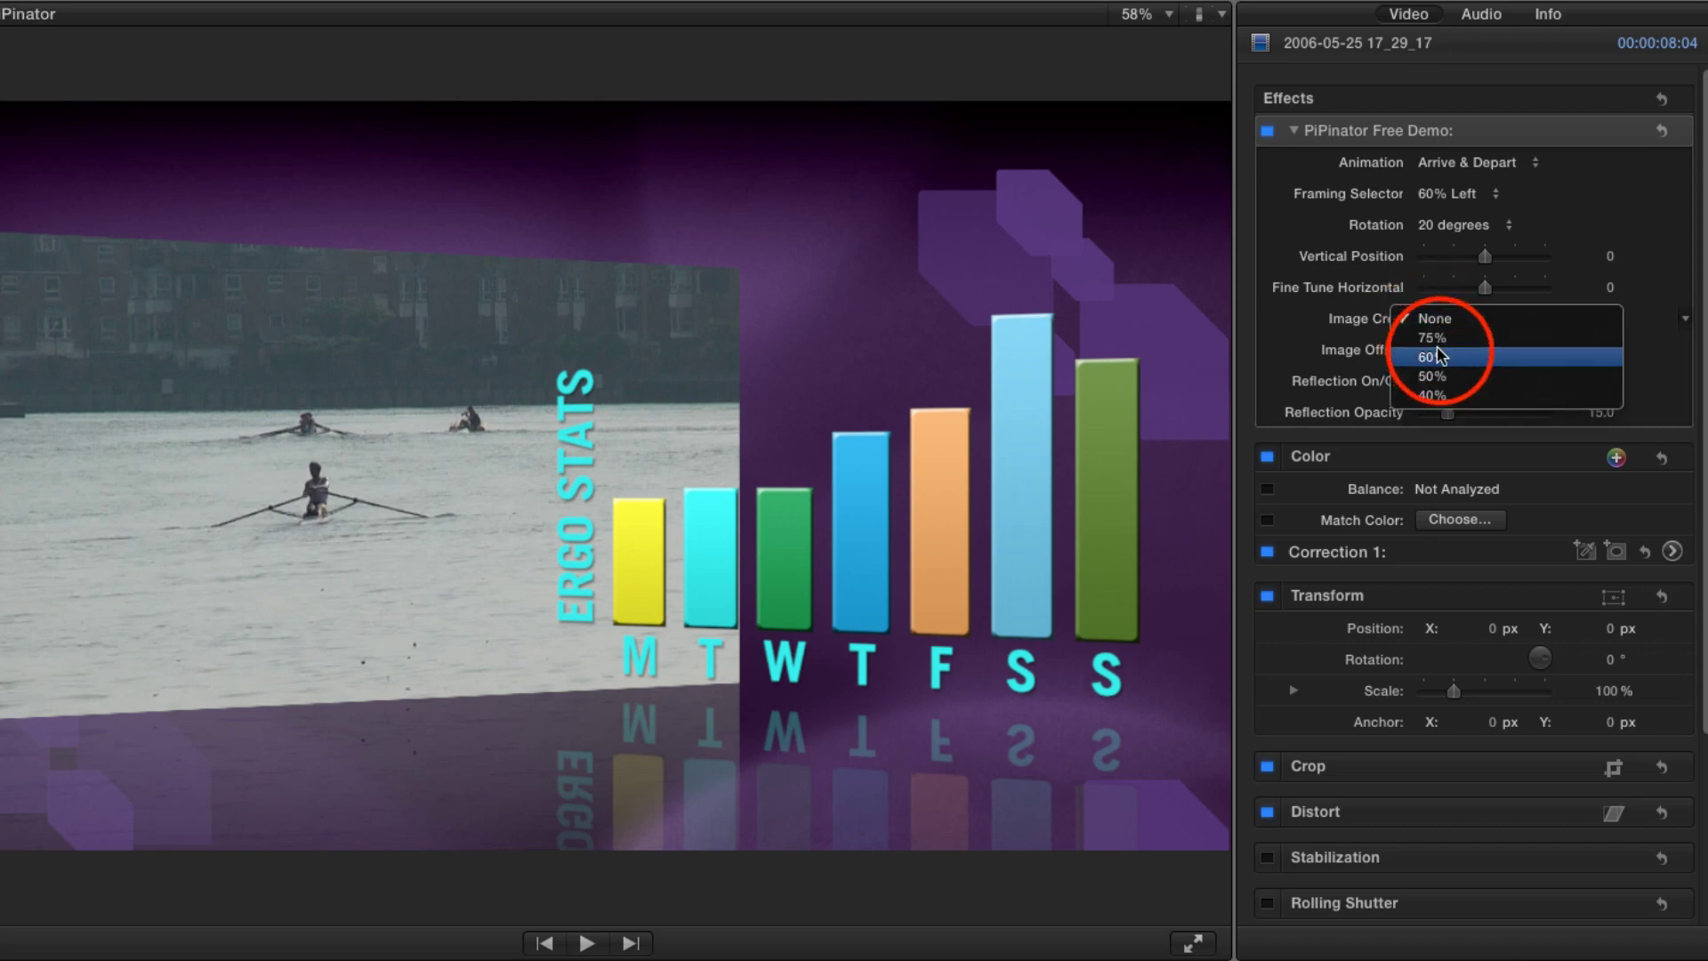
{"action": "left_click", "coordinate": [1434, 357]}
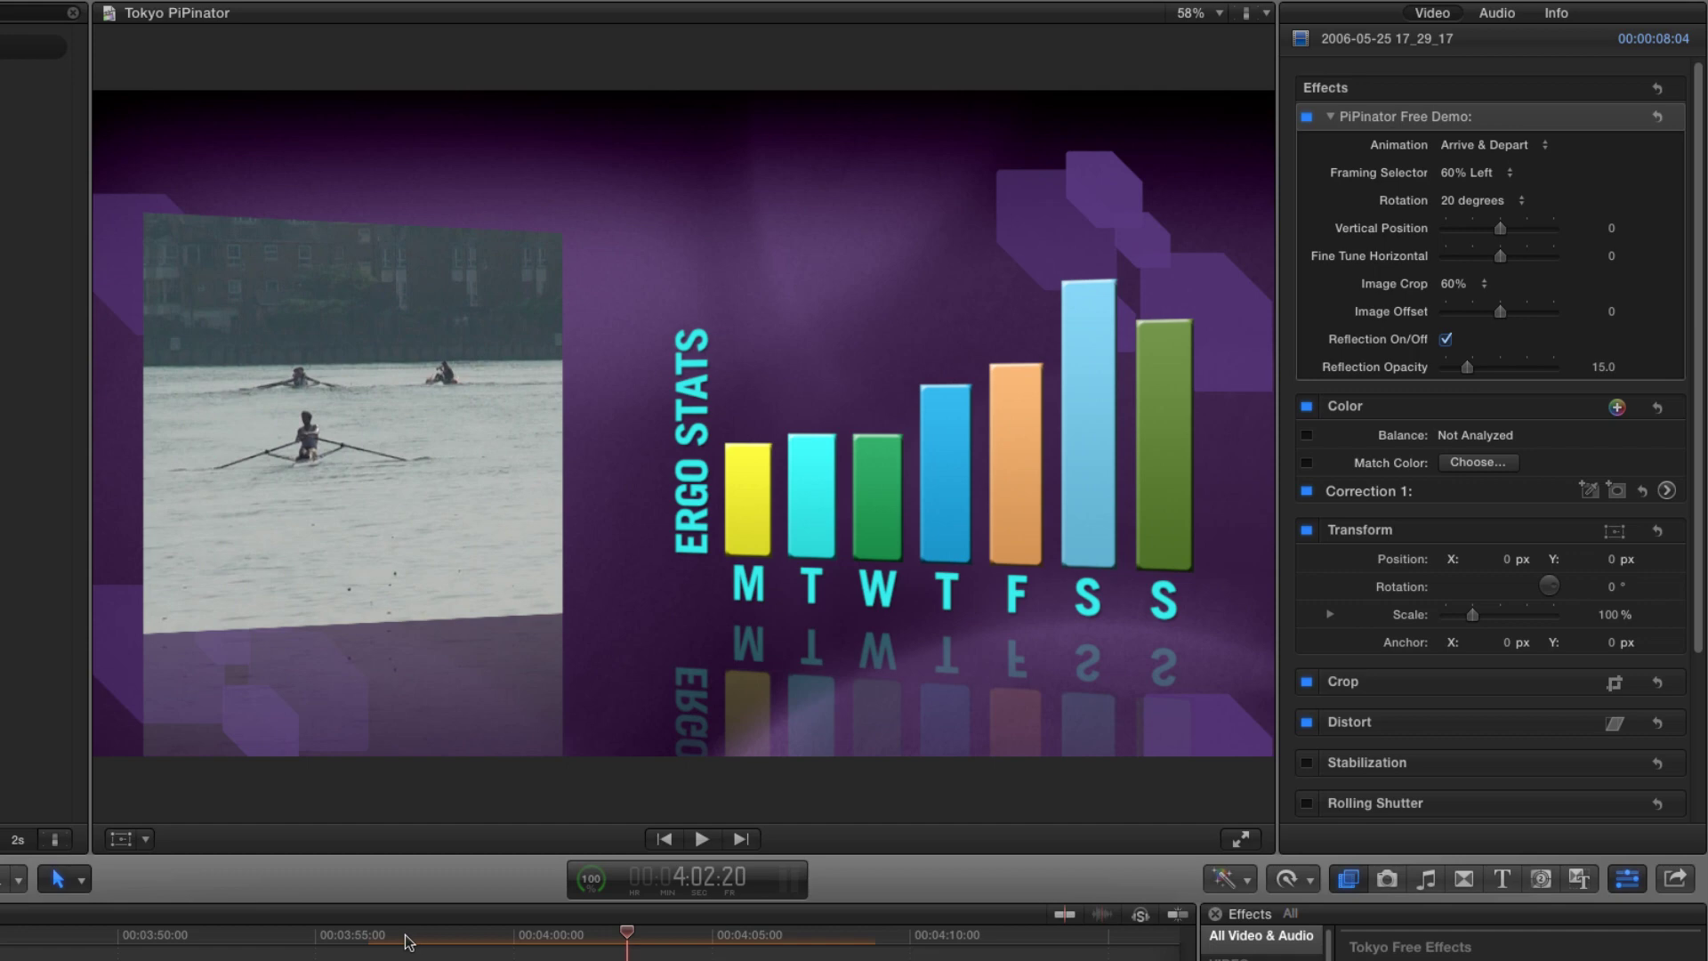
{"action": "left_click", "coordinate": [405, 941]}
{"action": "key", "text": "space"}
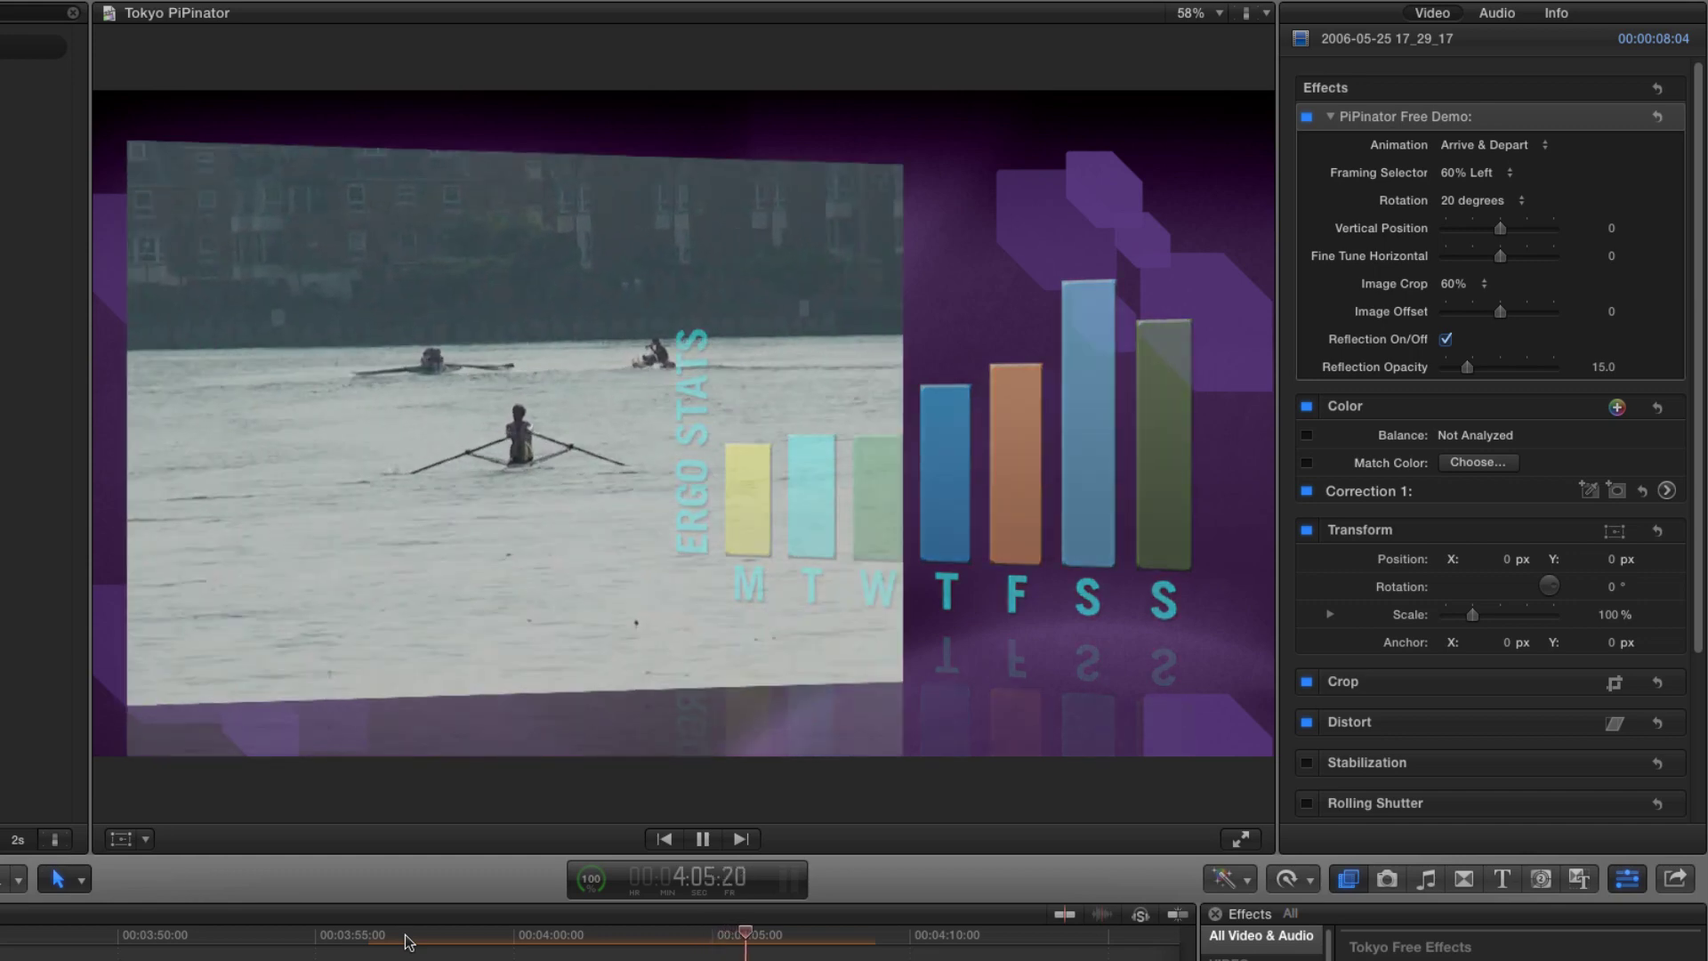
{"action": "key", "text": "space"}
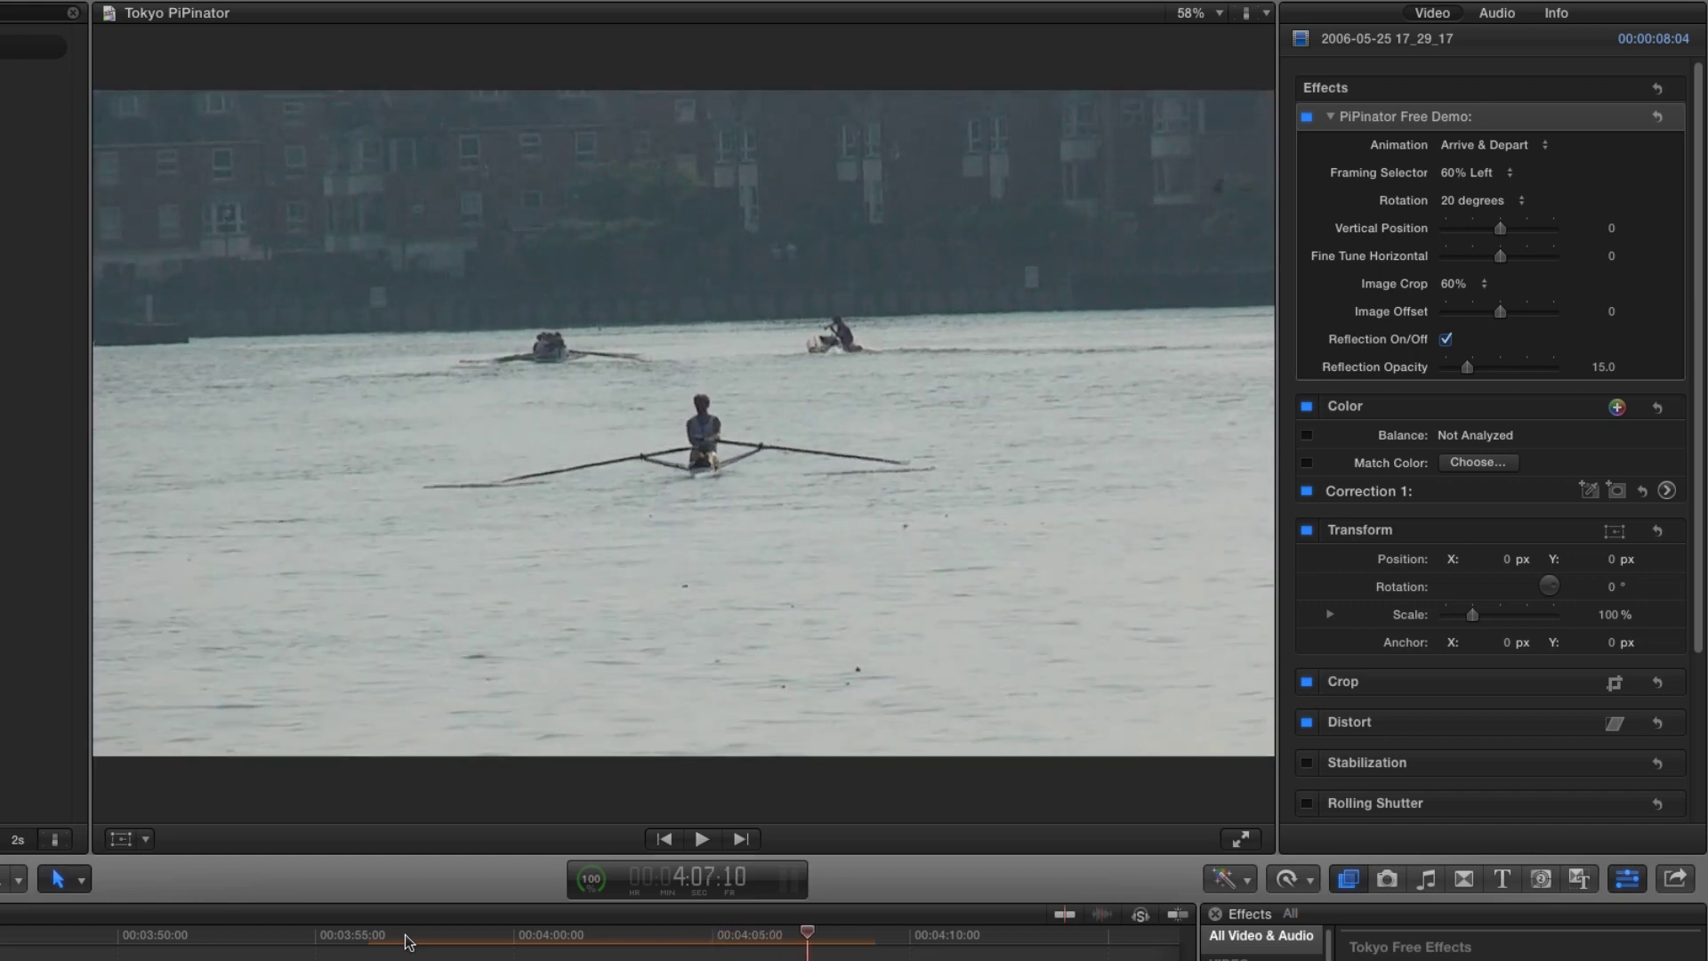
{"action": "left_click", "coordinate": [464, 936]}
{"action": "left_click_drag", "start_coordinate": [464, 936], "coordinate": [510, 940]}
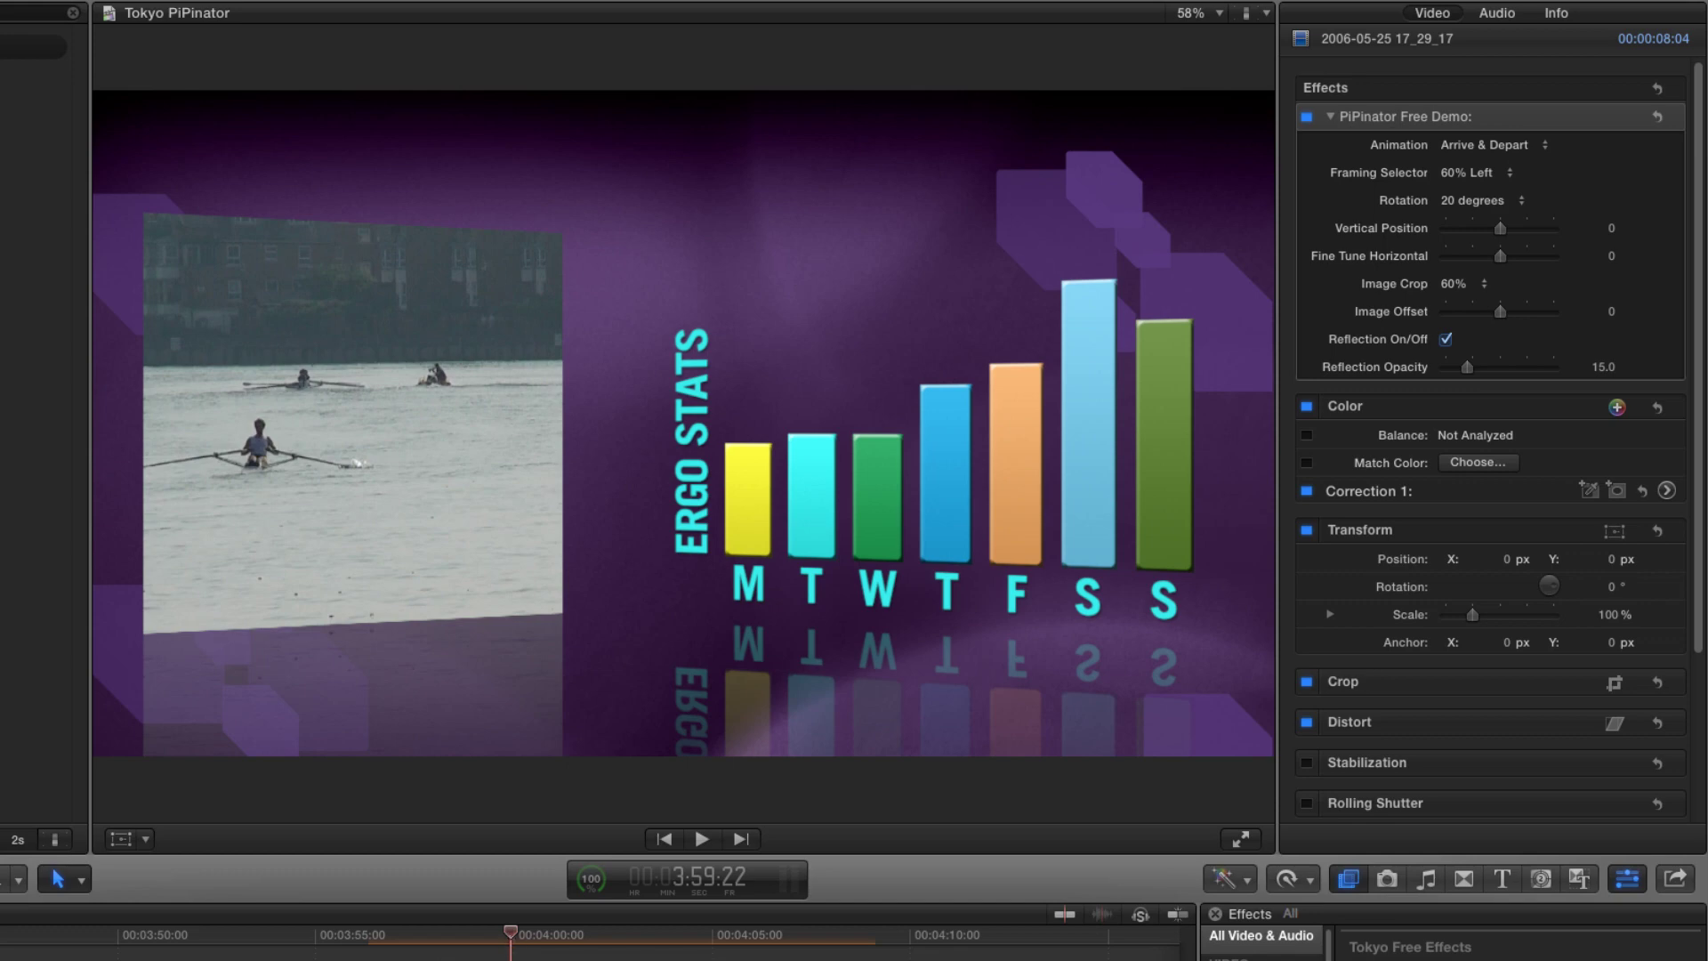
Frame the rowing inset 80% Left at 50 degrees rotation, Fine Tune Horizontal -0.15, and replay
{"action": "left_click", "coordinate": [1470, 172]}
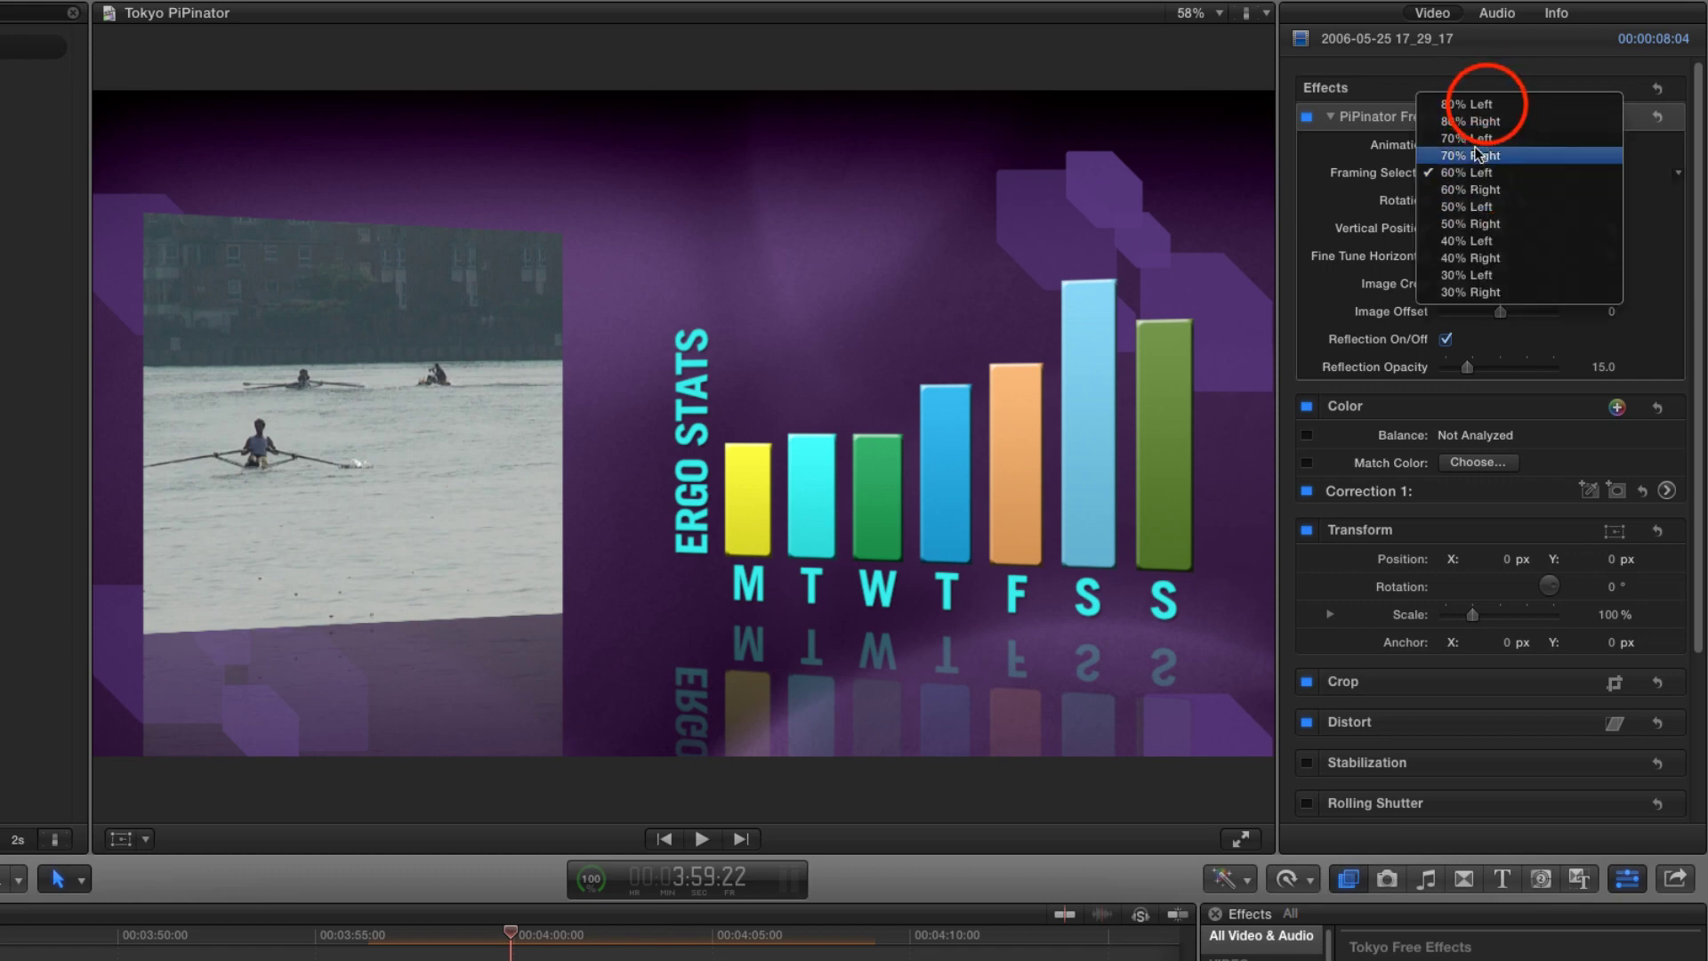
{"action": "left_click", "coordinate": [1487, 106]}
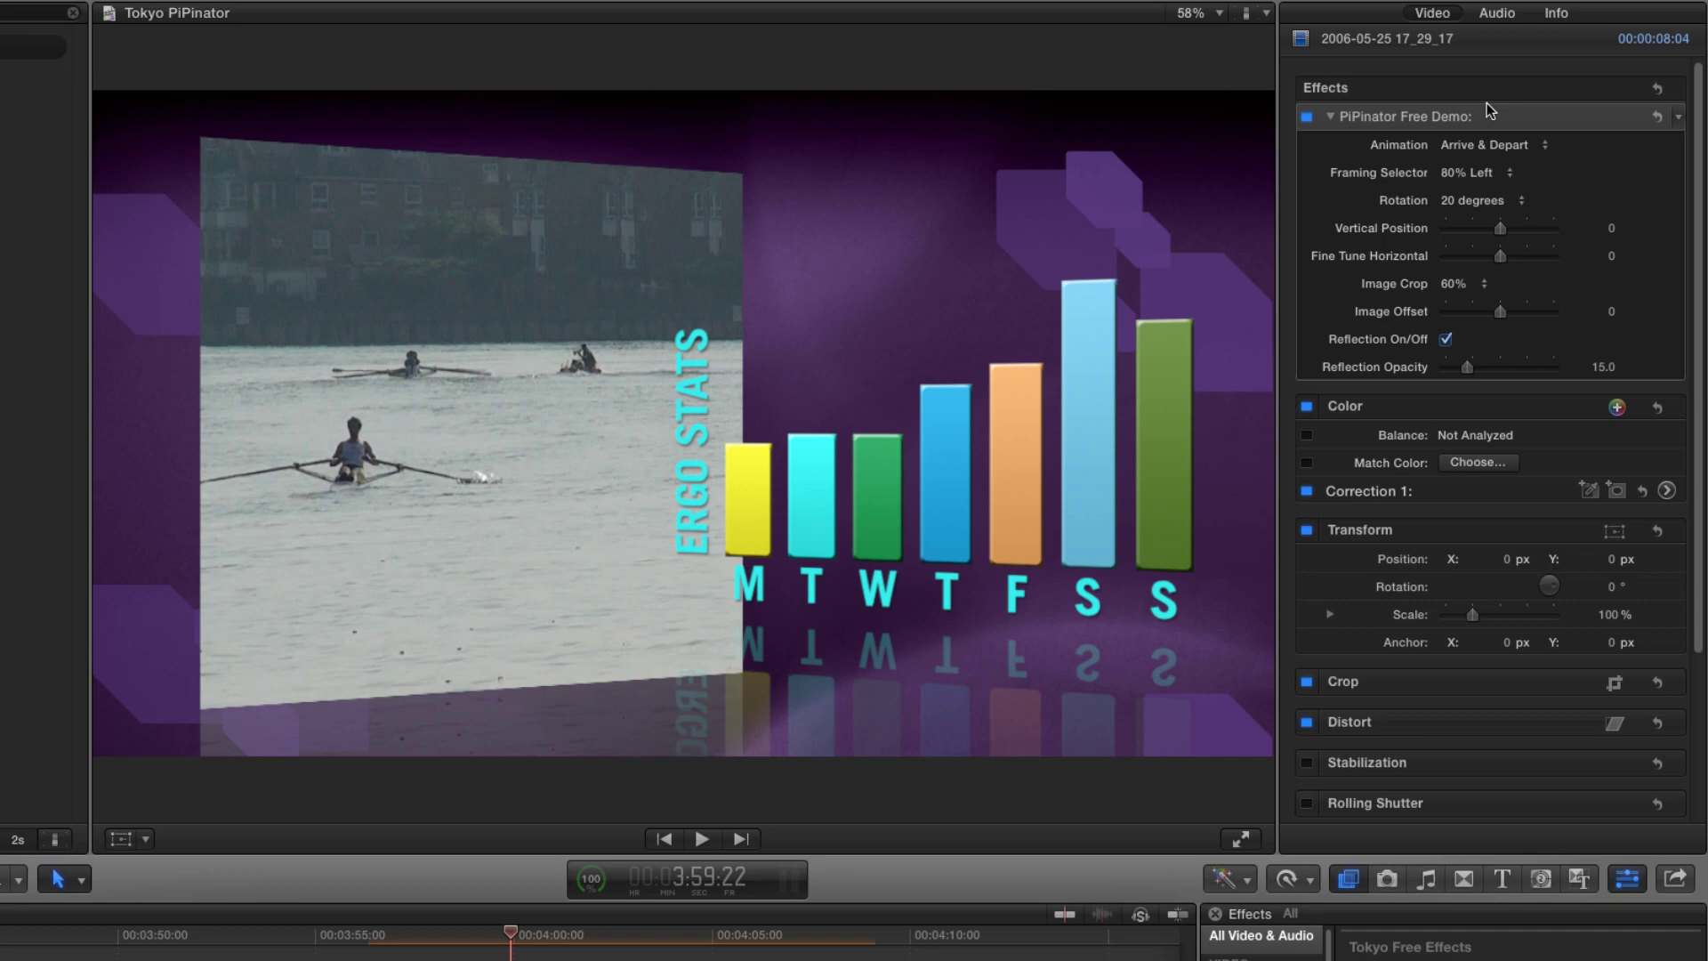
{"action": "left_click", "coordinate": [1469, 201]}
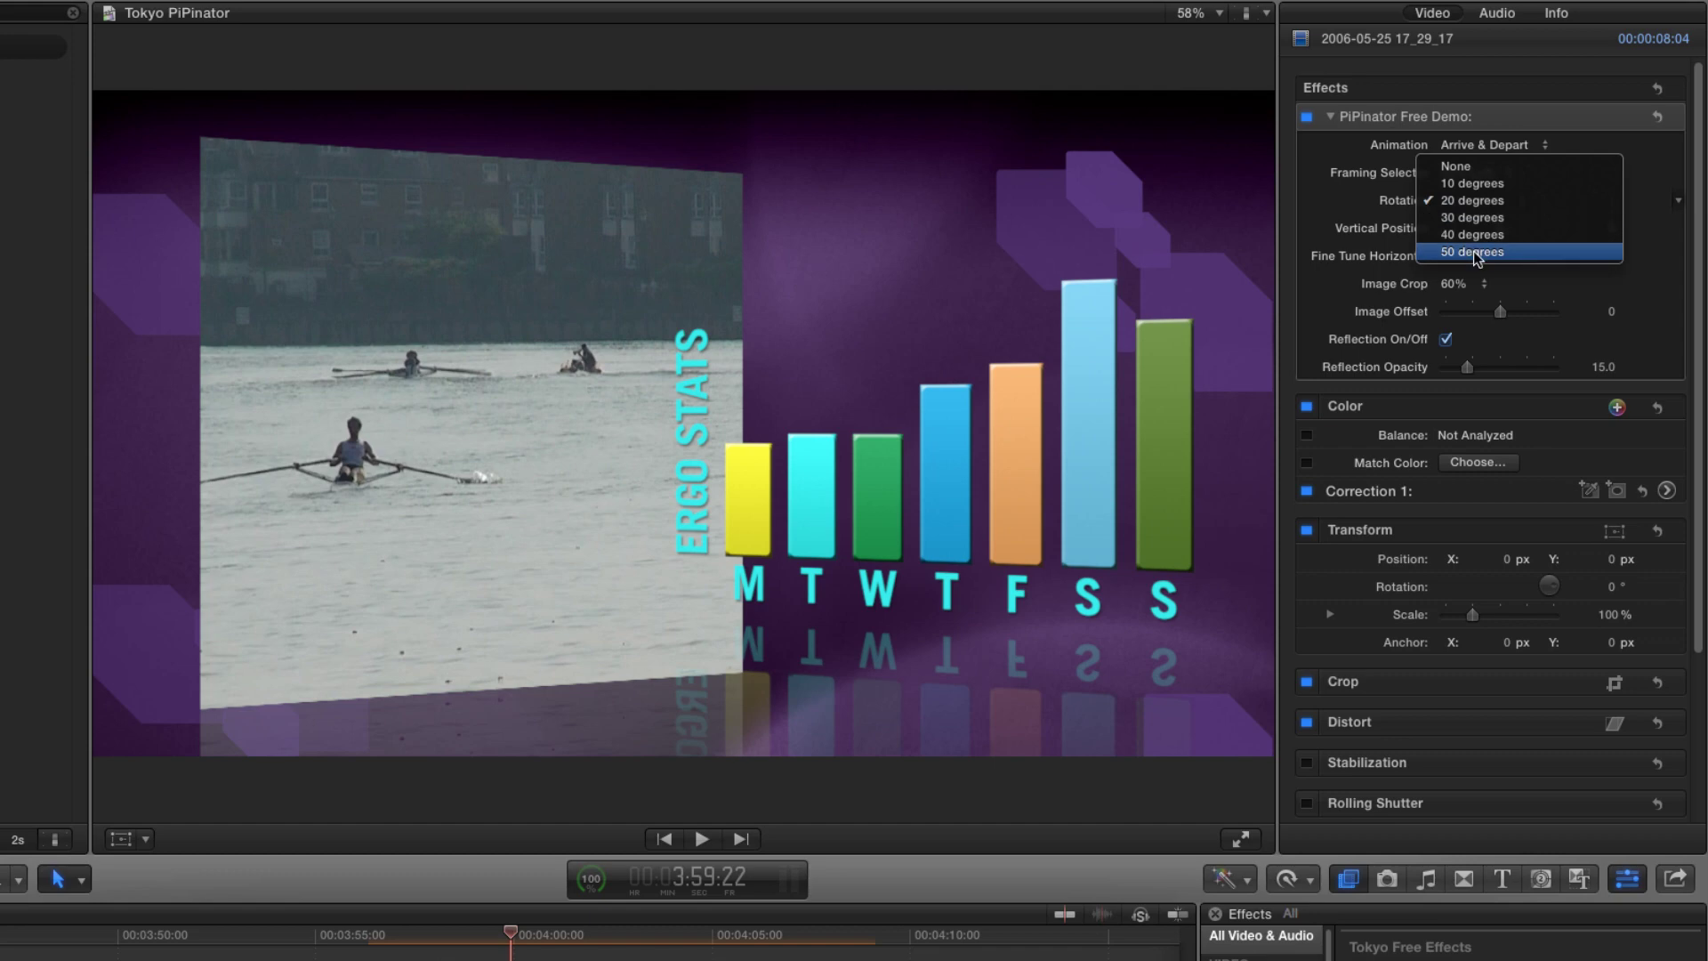
{"action": "left_click", "coordinate": [1556, 252]}
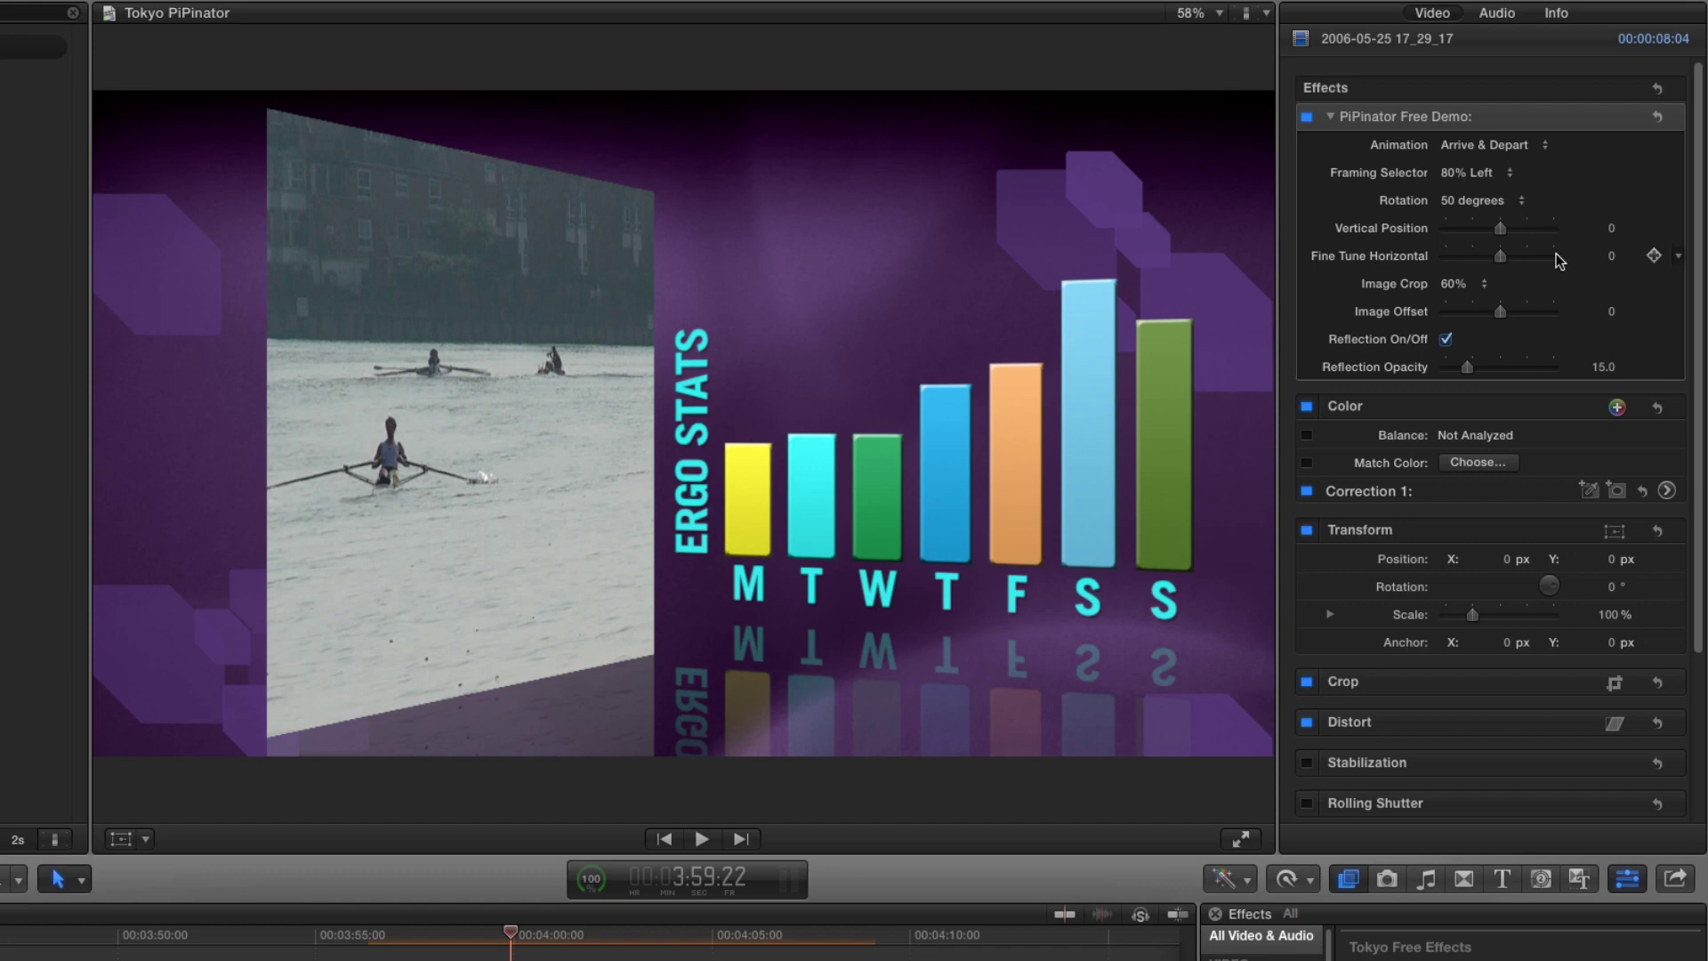
{"action": "left_click_drag", "start_coordinate": [1500, 256], "coordinate": [1496, 259]}
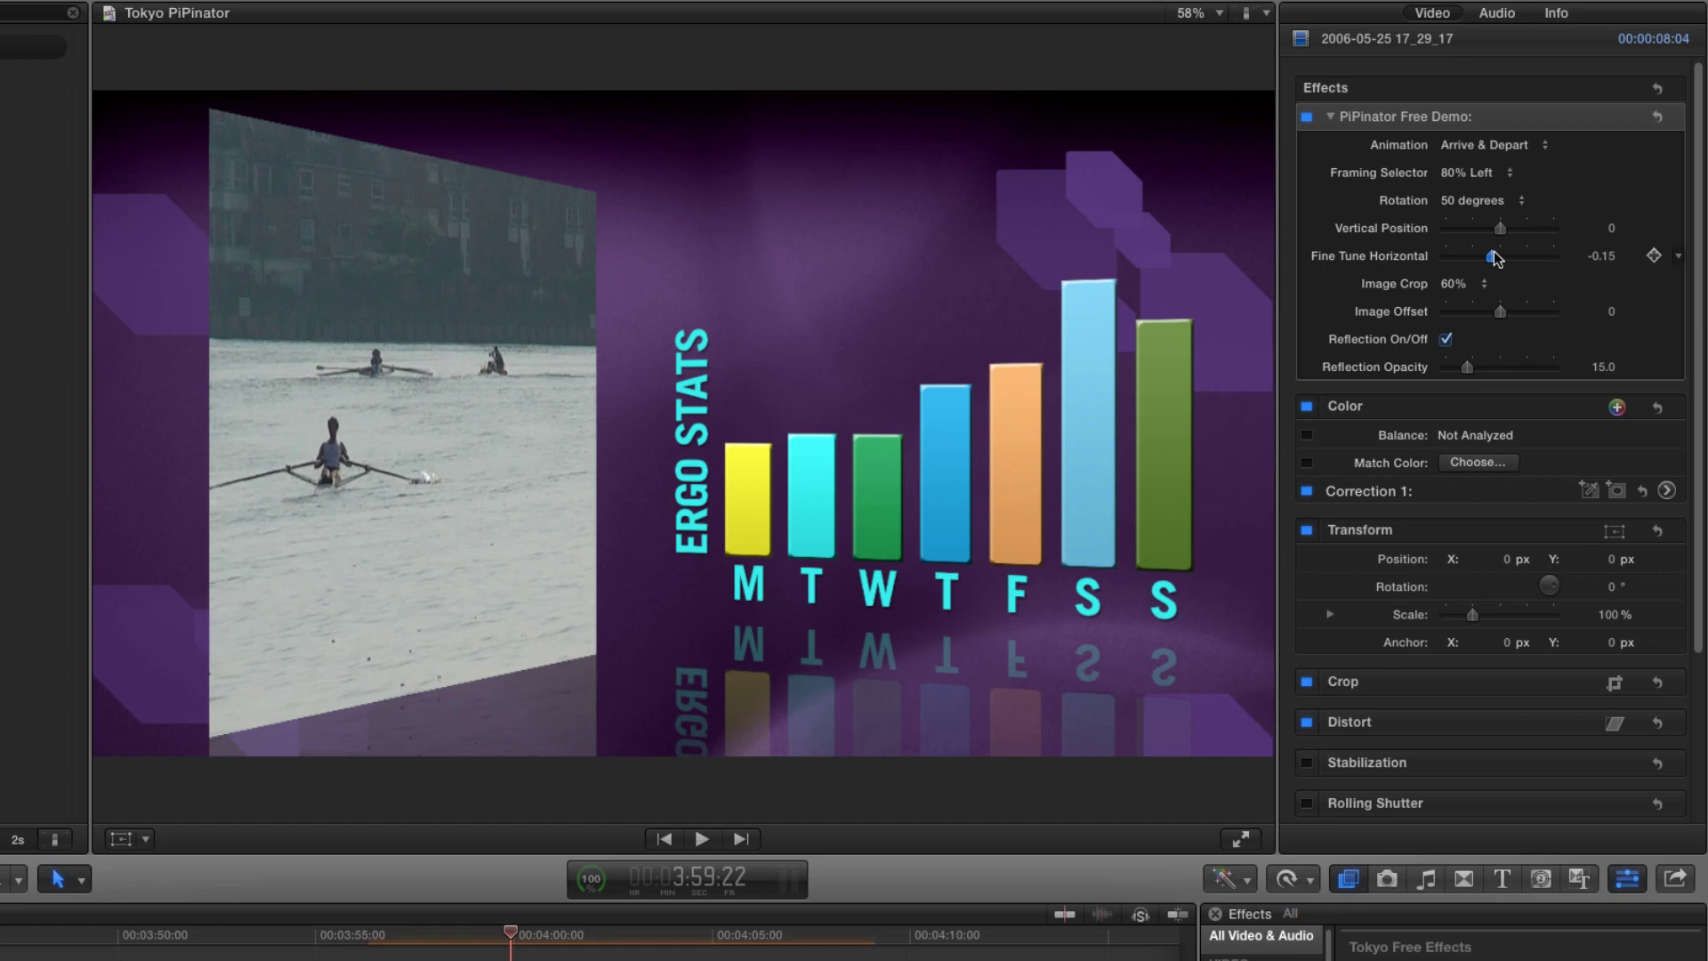
{"action": "left_click", "coordinate": [408, 947]}
{"action": "key", "text": "space"}
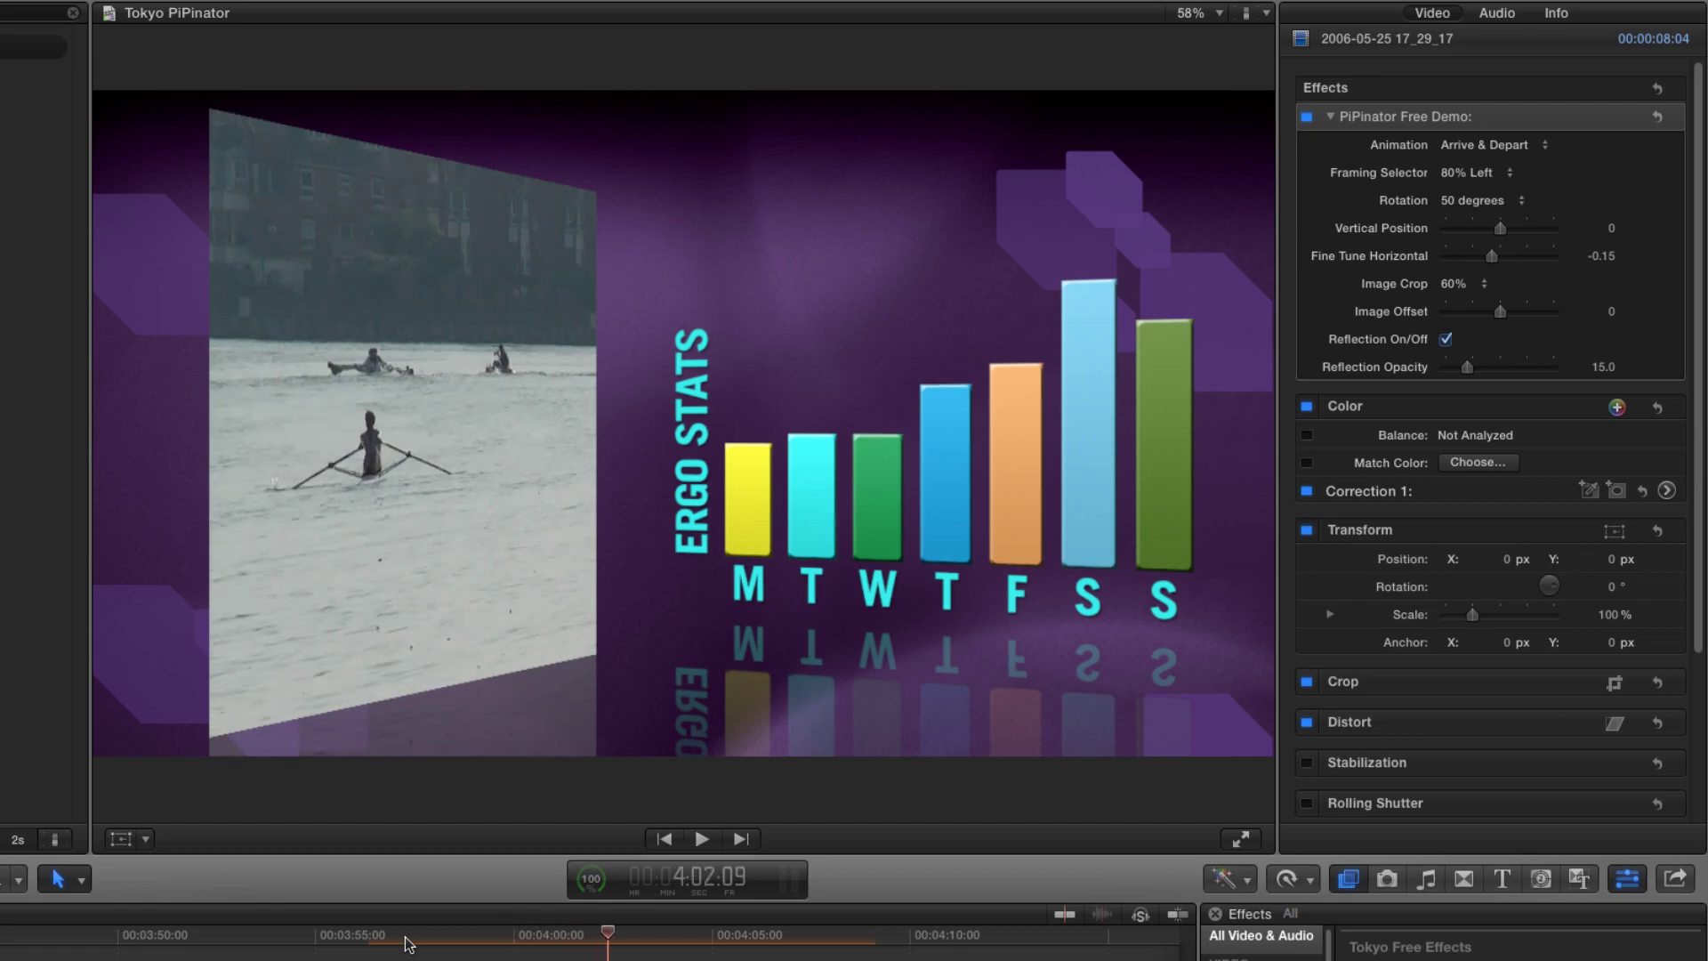
Rotate the rowing inset back to 20 degrees, set Fine Tune Horizontal to 0, and crop 40%
{"action": "left_click", "coordinate": [1475, 201]}
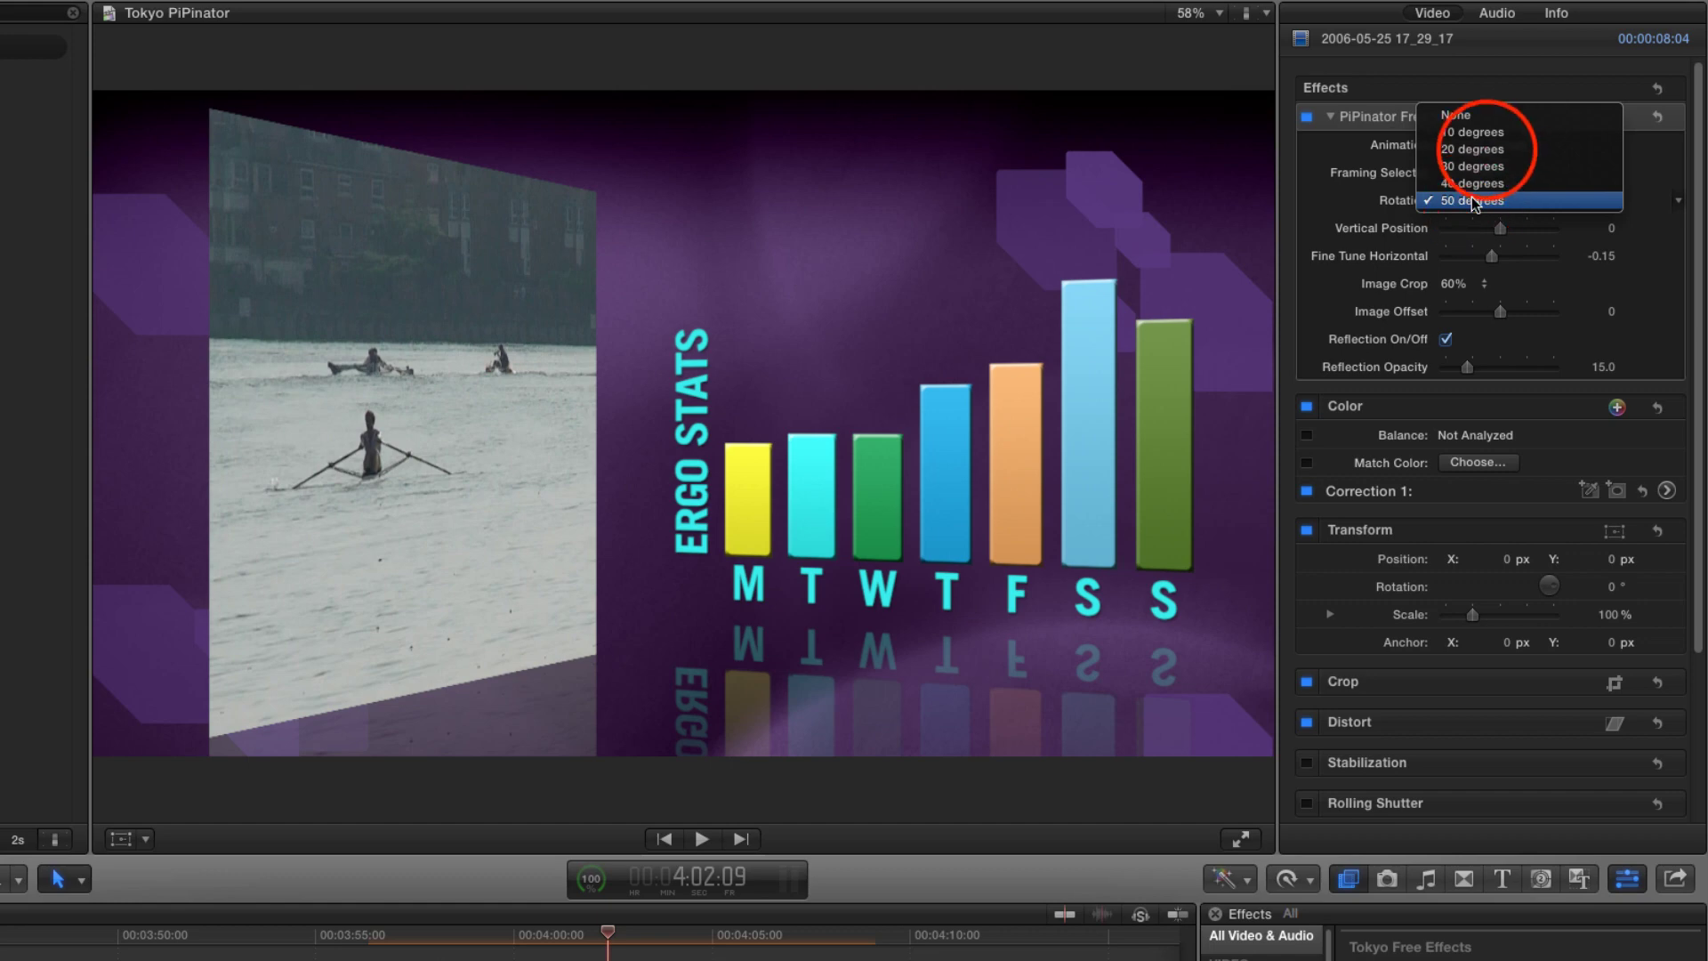
{"action": "left_click", "coordinate": [1473, 149]}
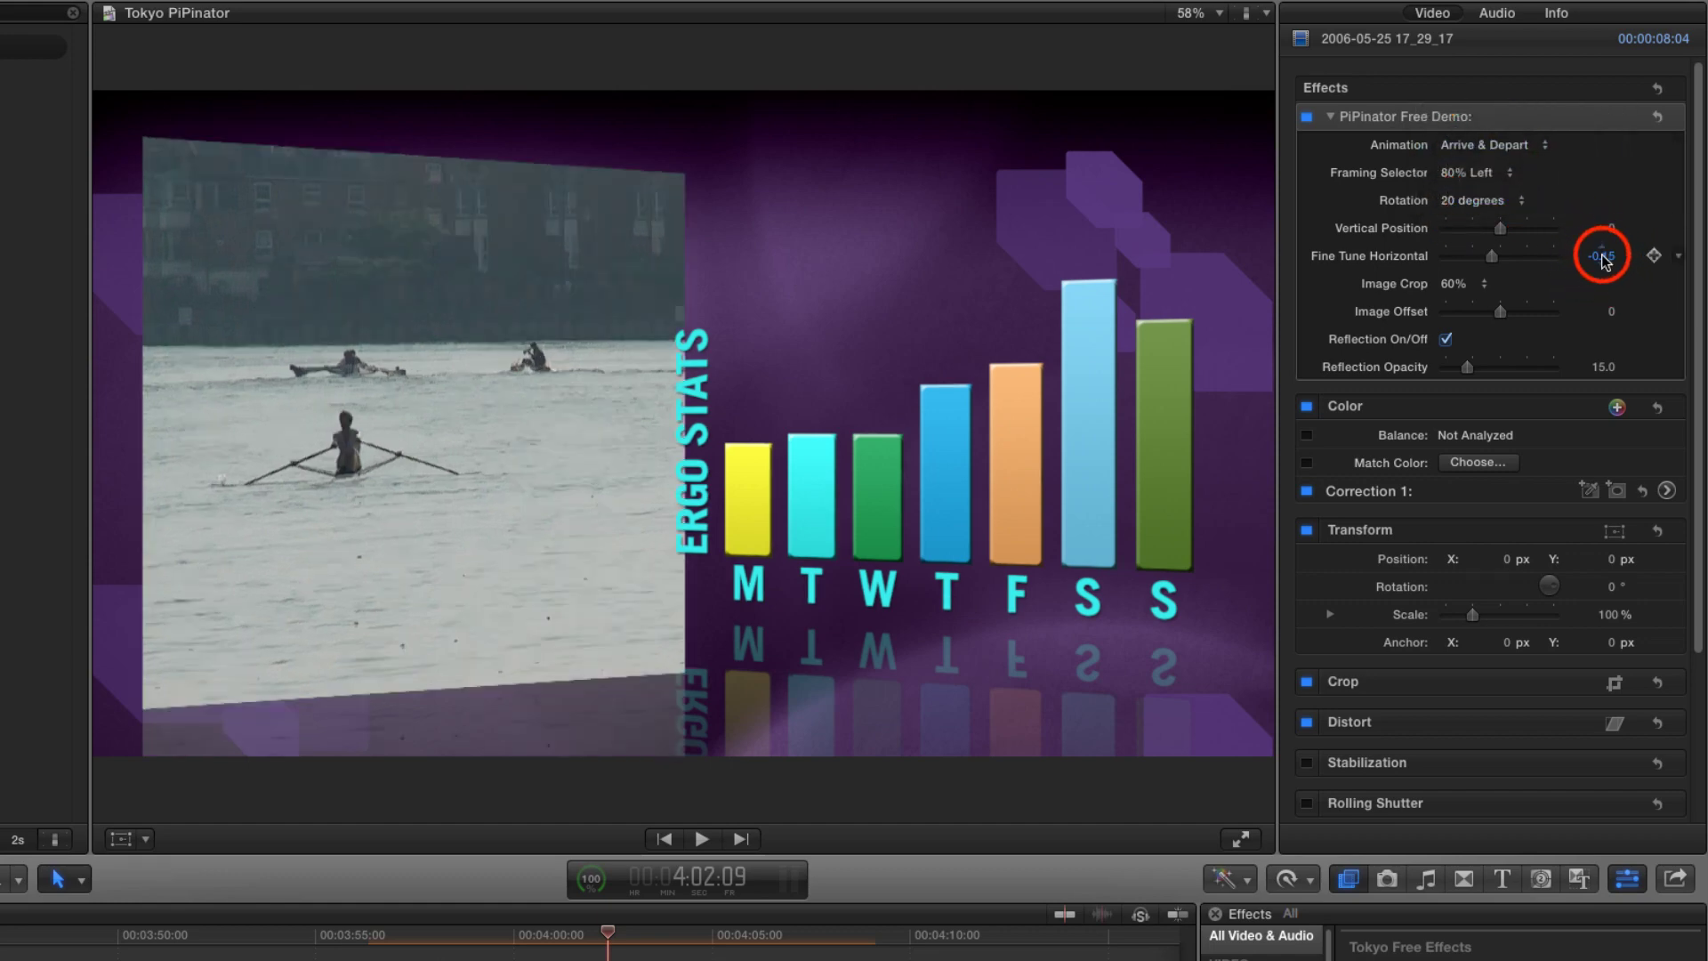
{"action": "type", "text": "0"}
{"action": "key", "text": "Return"}
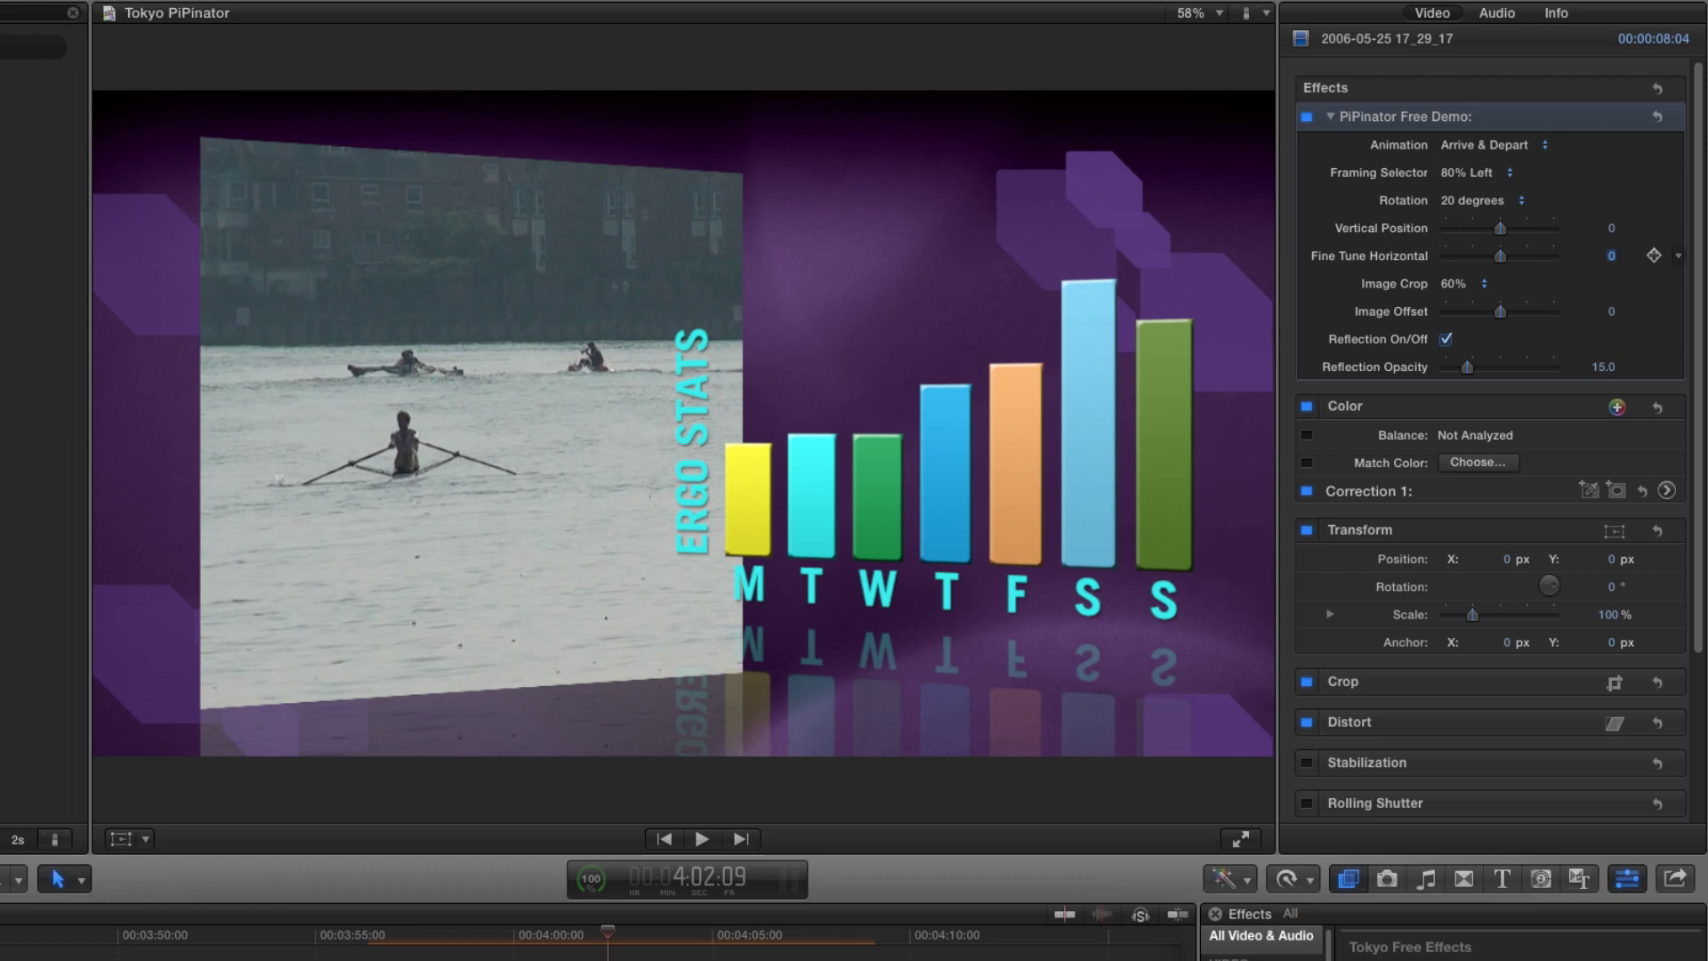
{"action": "left_click", "coordinate": [1459, 284]}
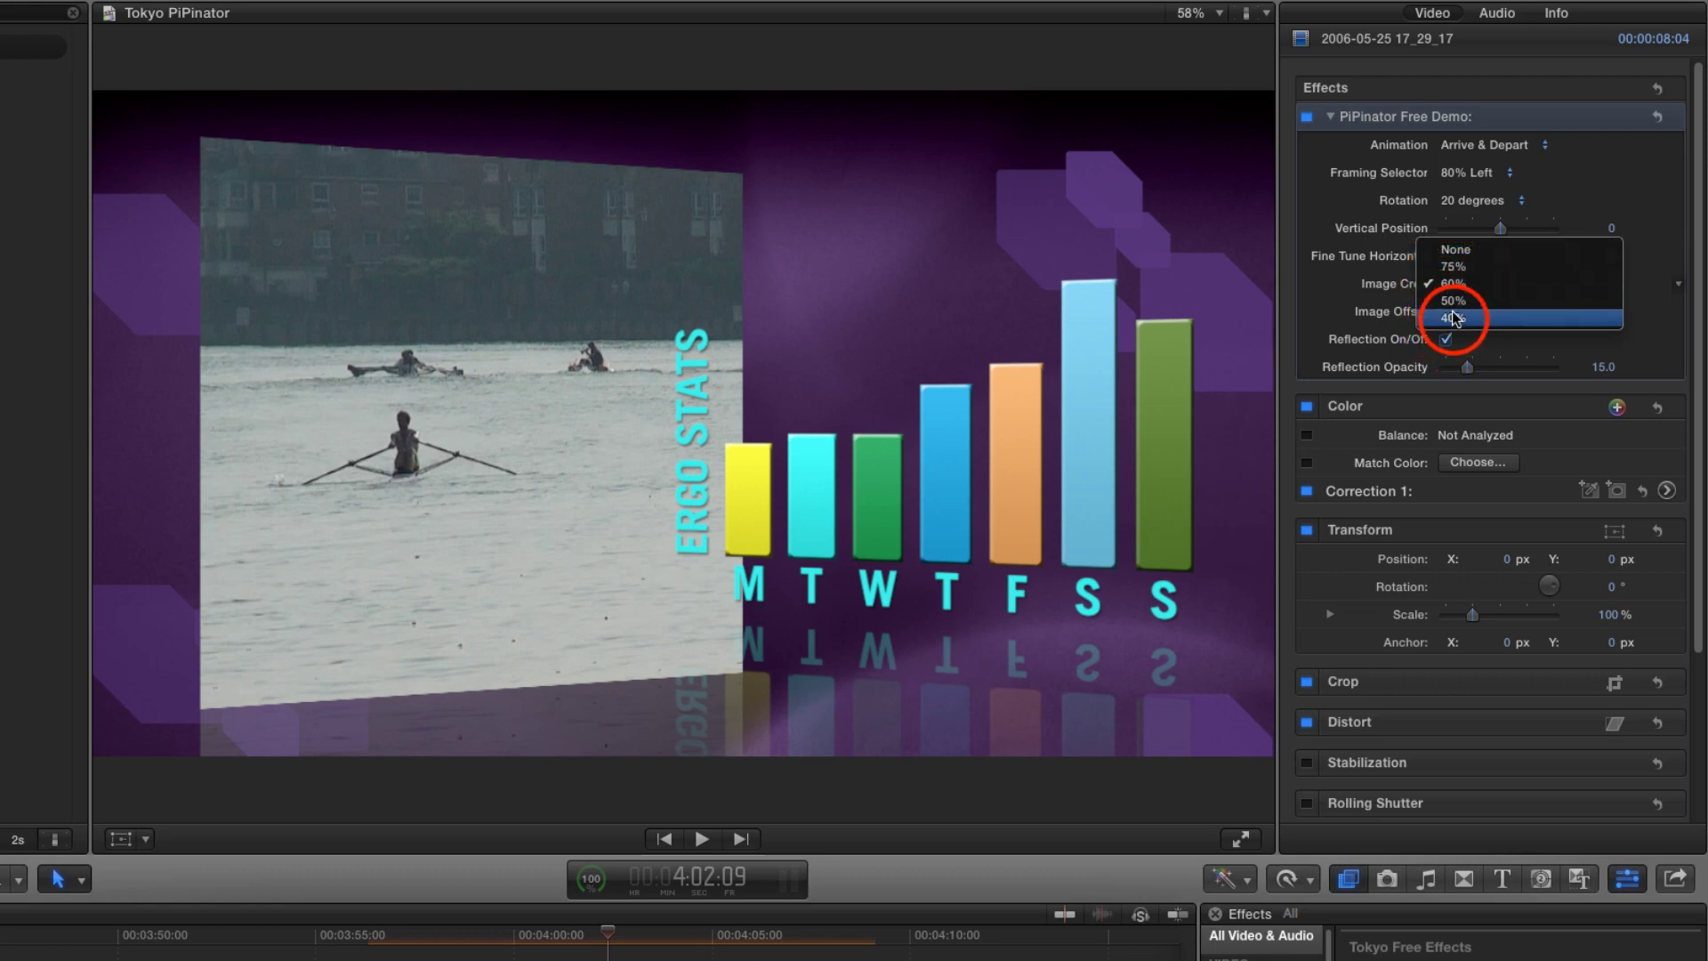
{"action": "left_click", "coordinate": [1454, 319]}
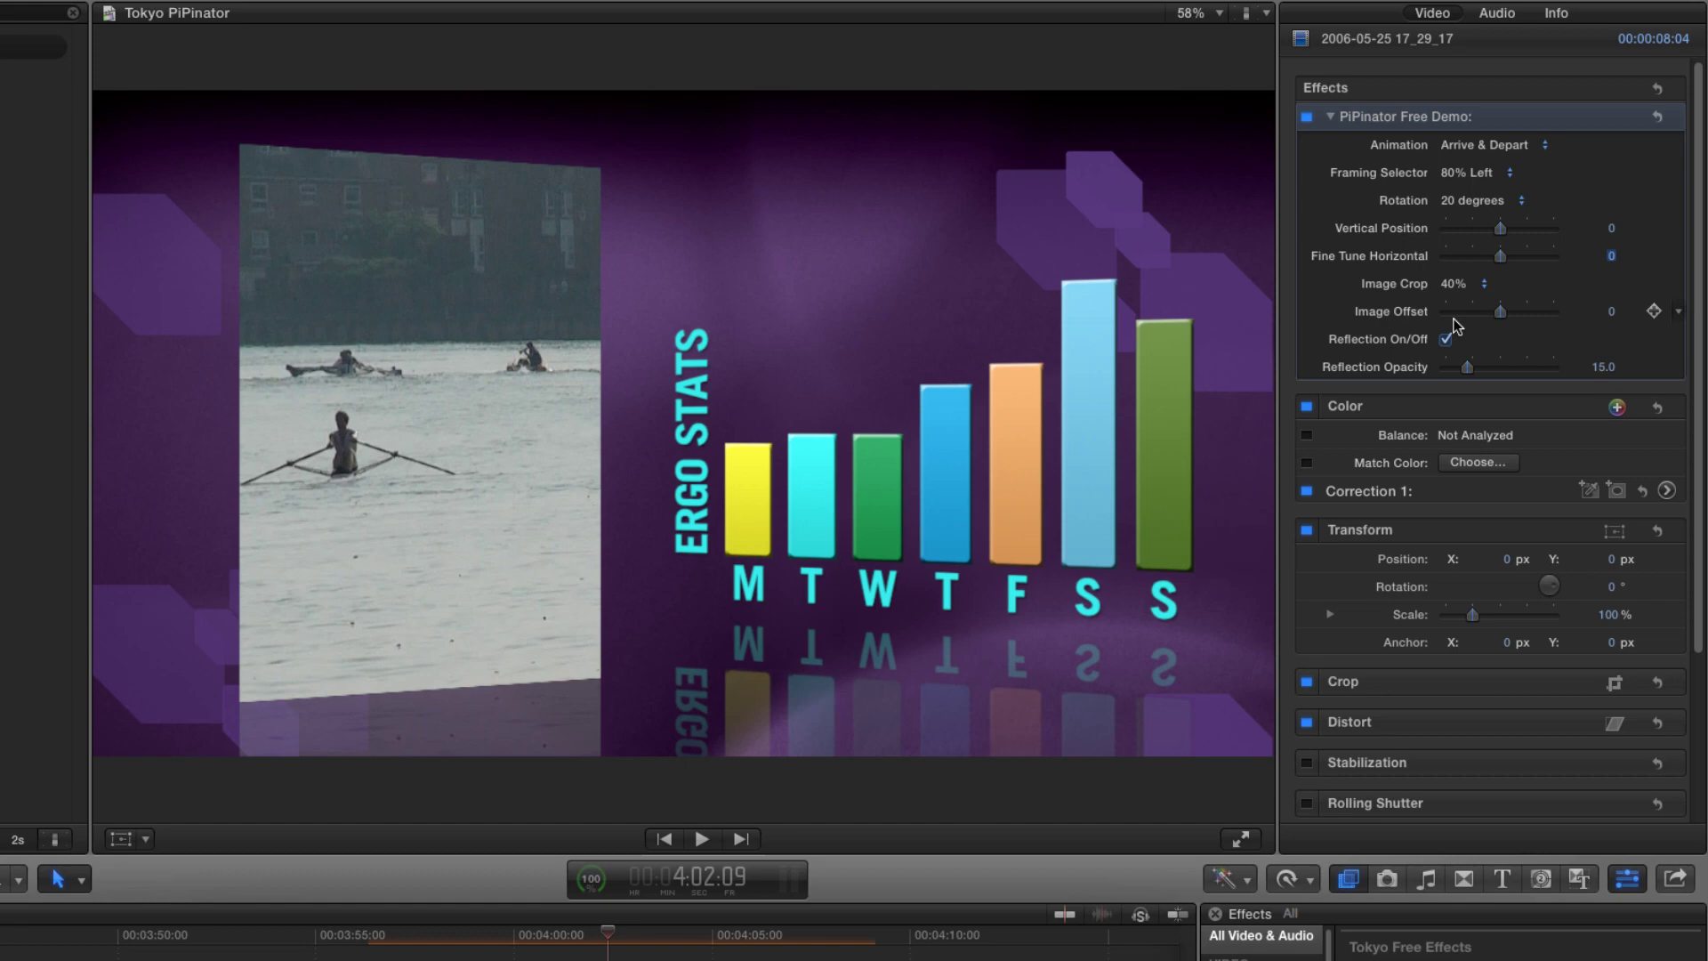
{"action": "left_click", "coordinate": [336, 447]}
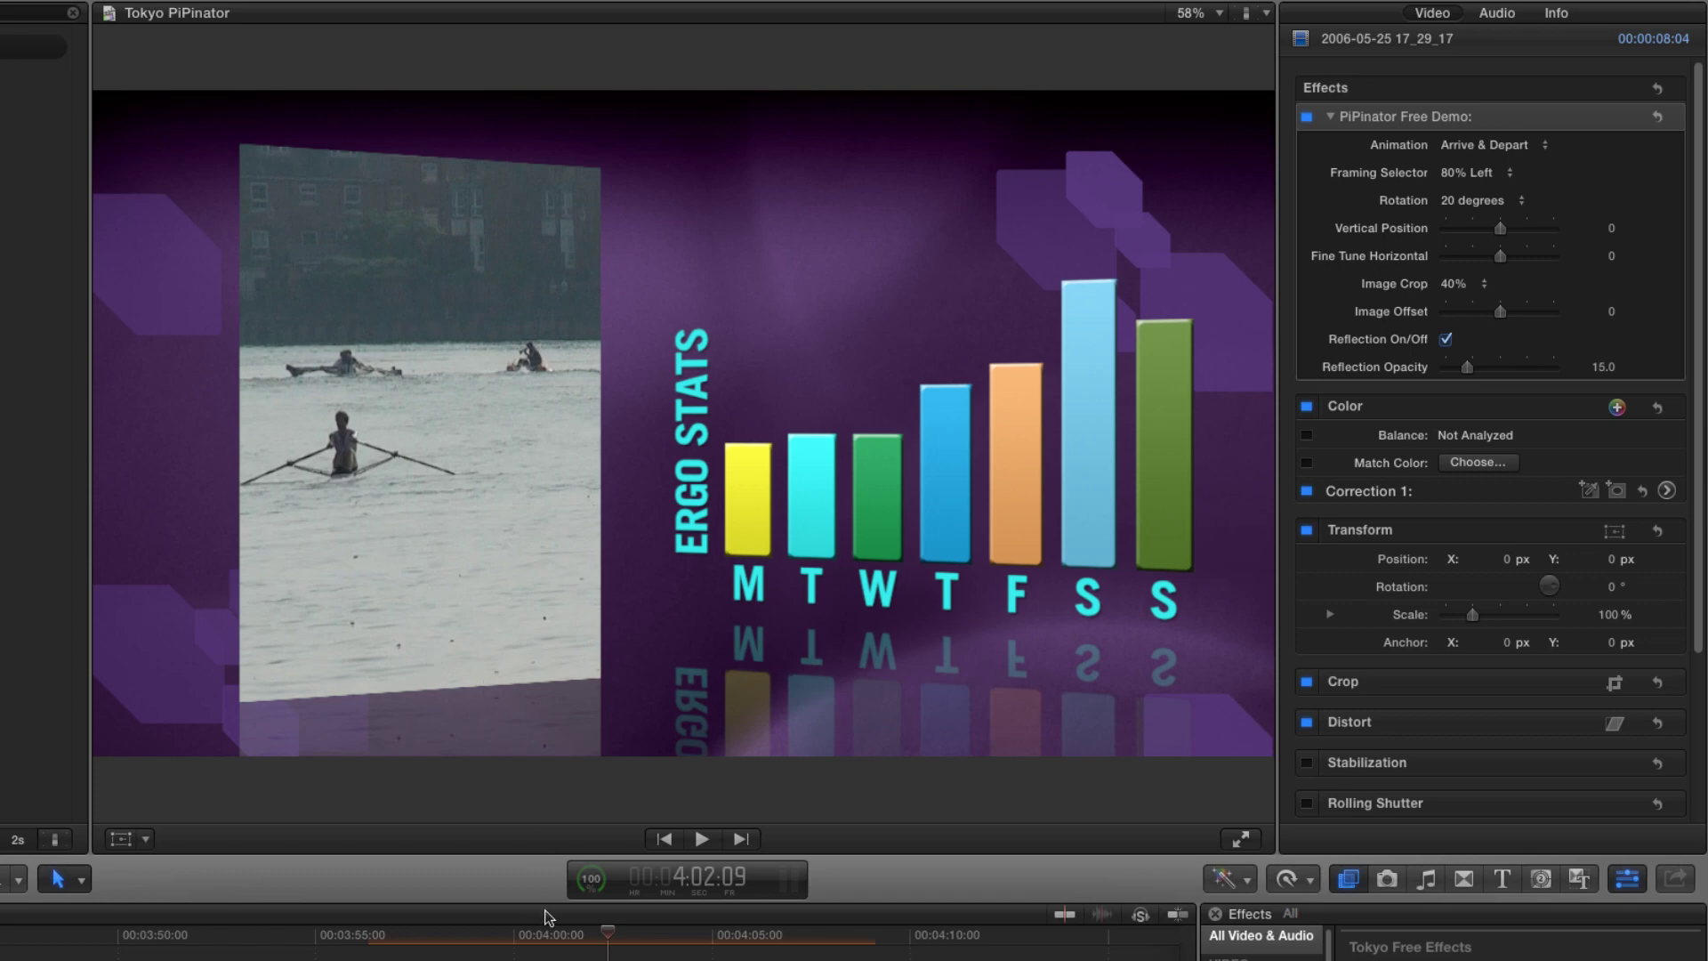
Set Image Offset to about 0.26 to shift the rowing picture within its crop
{"action": "left_click_drag", "start_coordinate": [1500, 311], "coordinate": [1521, 318]}
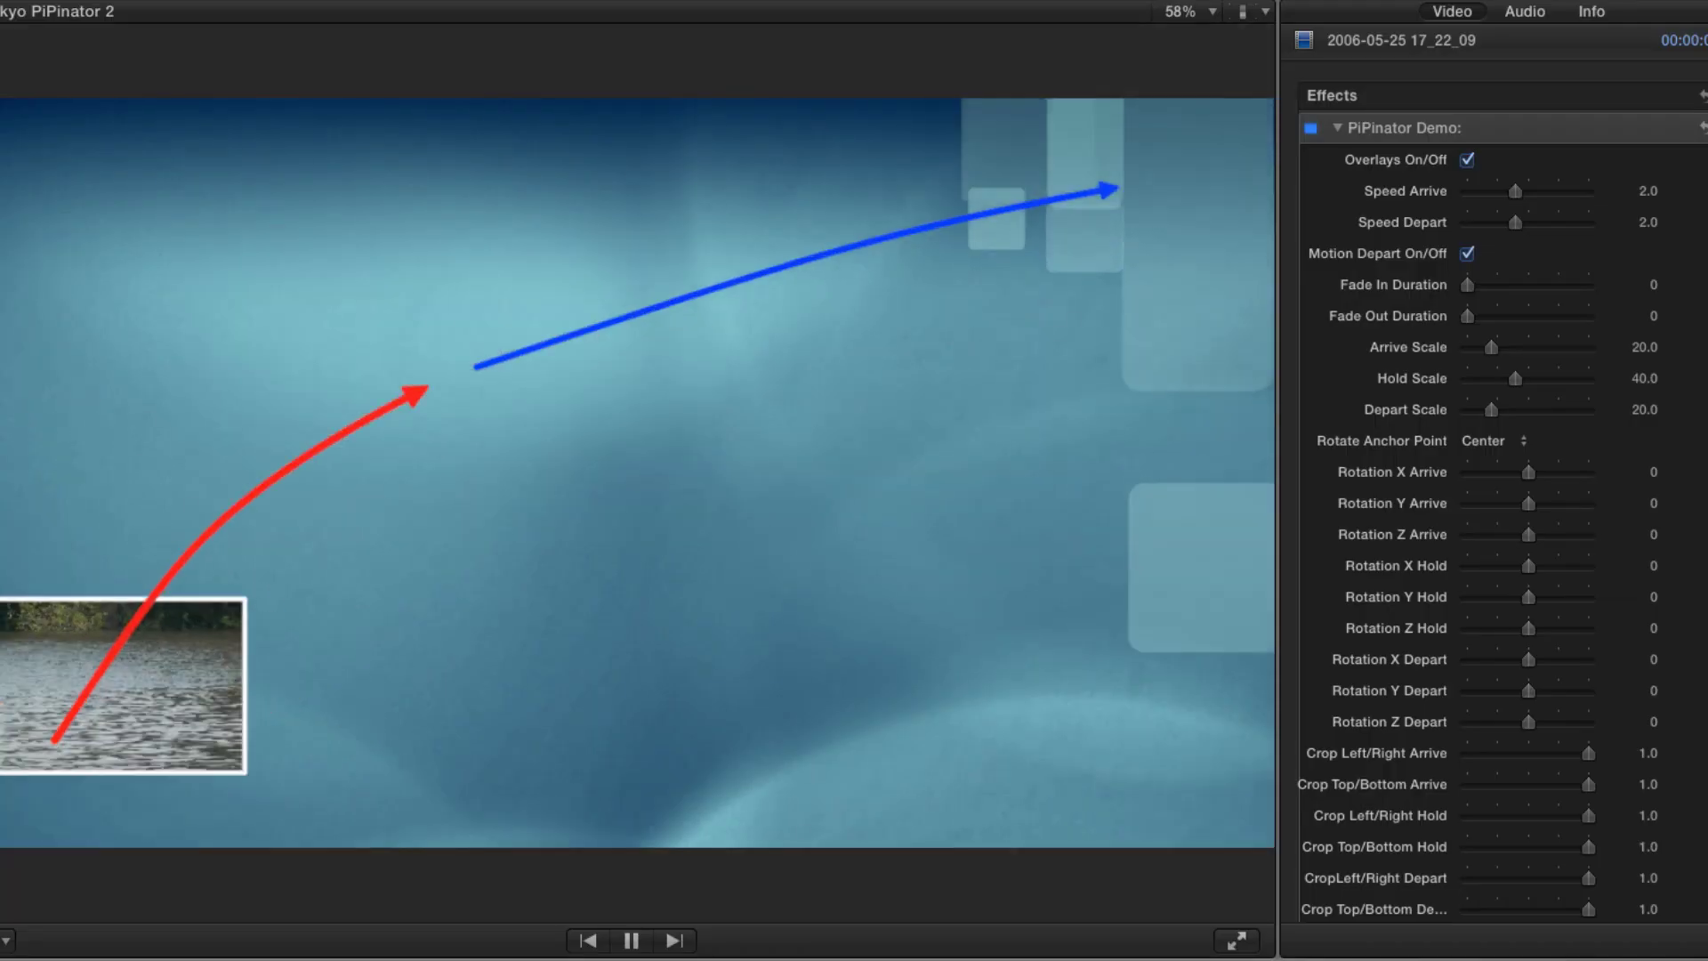
Spin the inset with Rotation Y Hold, add an Overlay border, rounded corners and drop shadow
{"action": "key", "text": "space"}
{"action": "mouse_move", "coordinate": [1528, 596]}
{"action": "left_mouse_down"}
{"action": "mouse_move", "coordinate": [1549, 597]}
{"action": "mouse_move", "coordinate": [1528, 630]}
{"action": "left_mouse_up"}
{"action": "key", "text": "space"}
{"action": "key", "text": "space"}
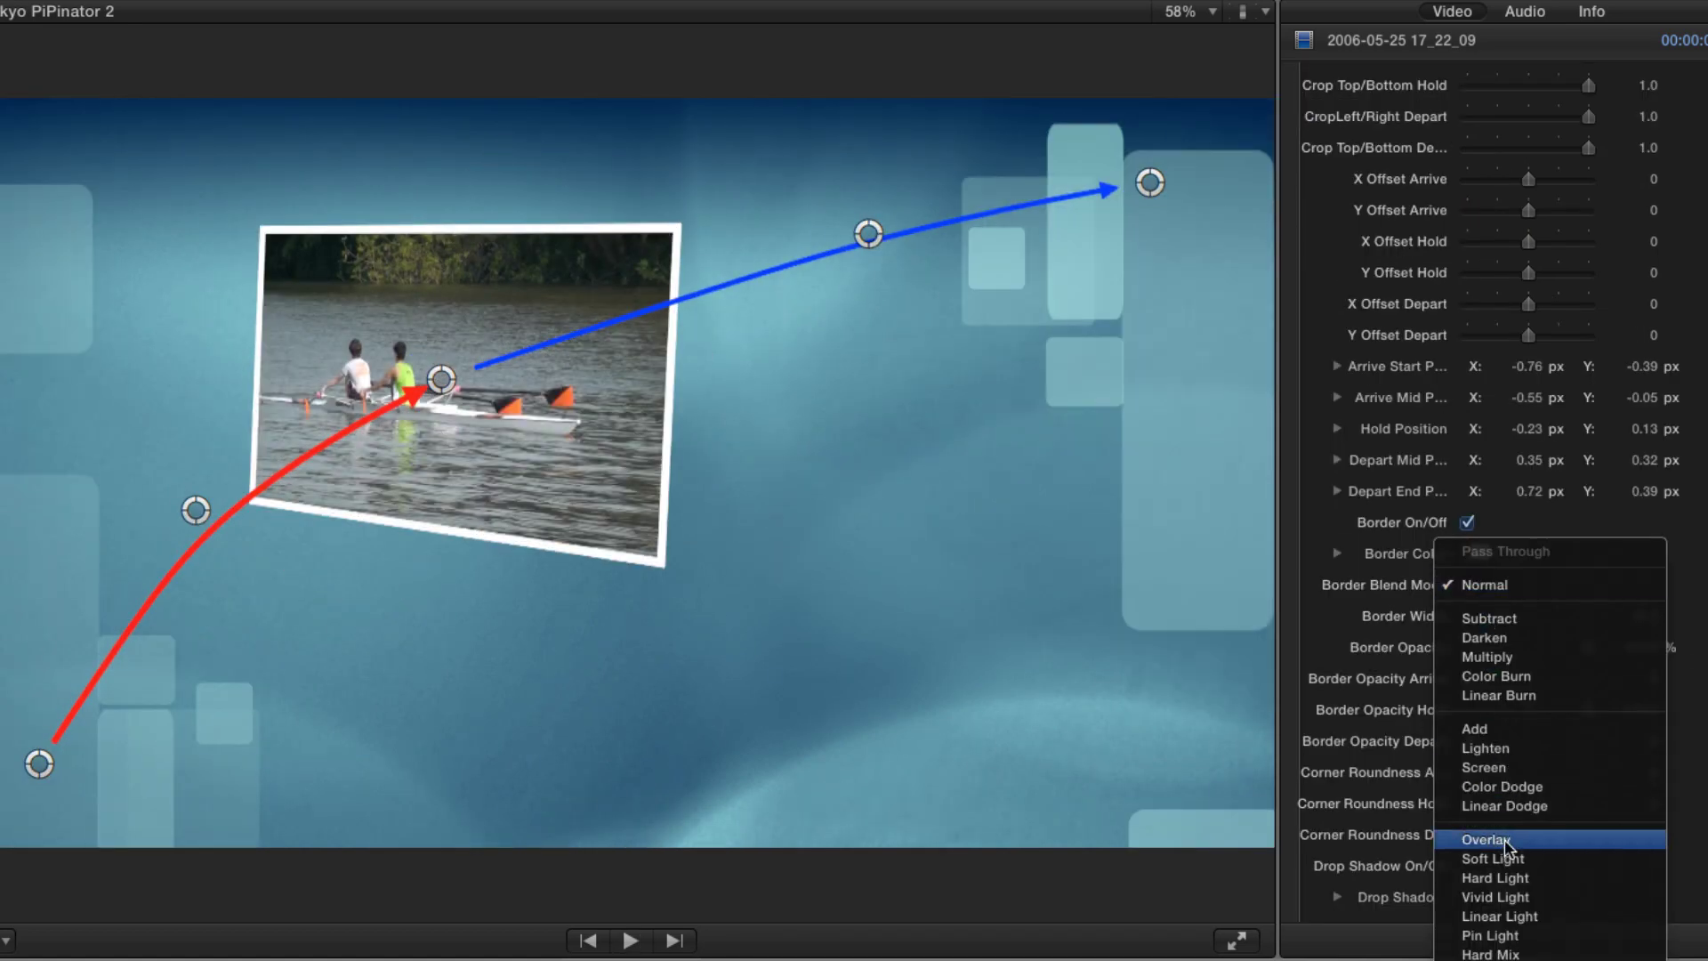
{"action": "left_click", "coordinate": [1506, 836]}
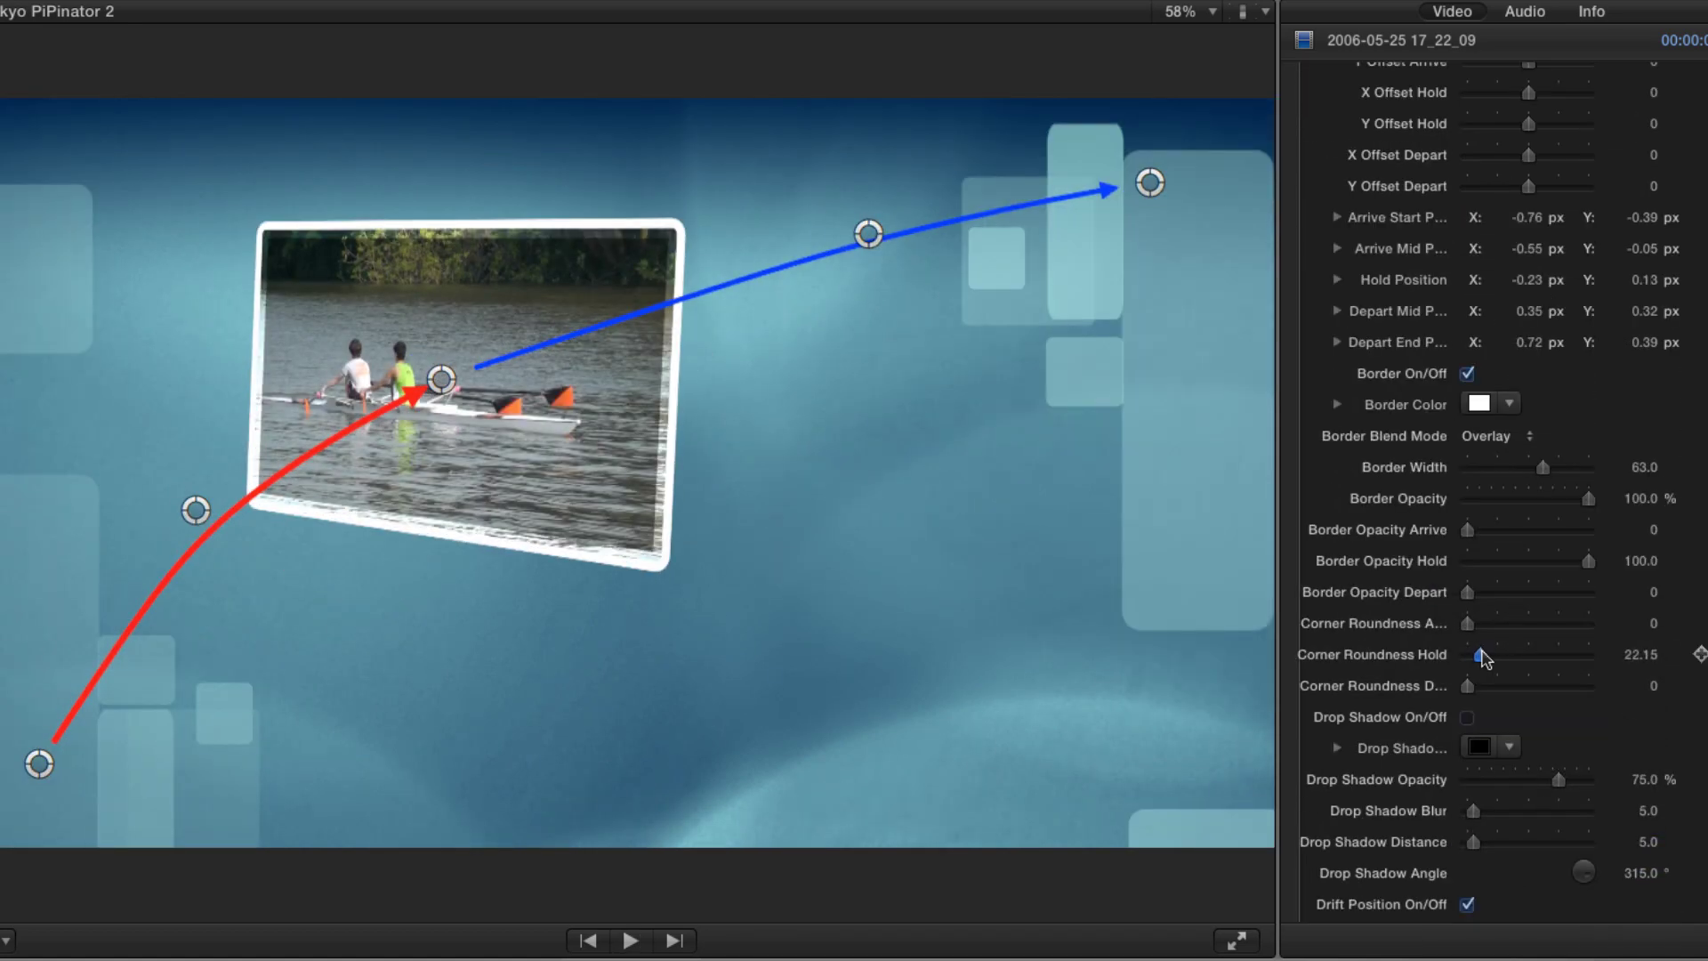
{"action": "left_click_drag", "start_coordinate": [1483, 653], "coordinate": [1473, 656]}
{"action": "left_click_drag", "start_coordinate": [1474, 842], "coordinate": [1529, 842]}
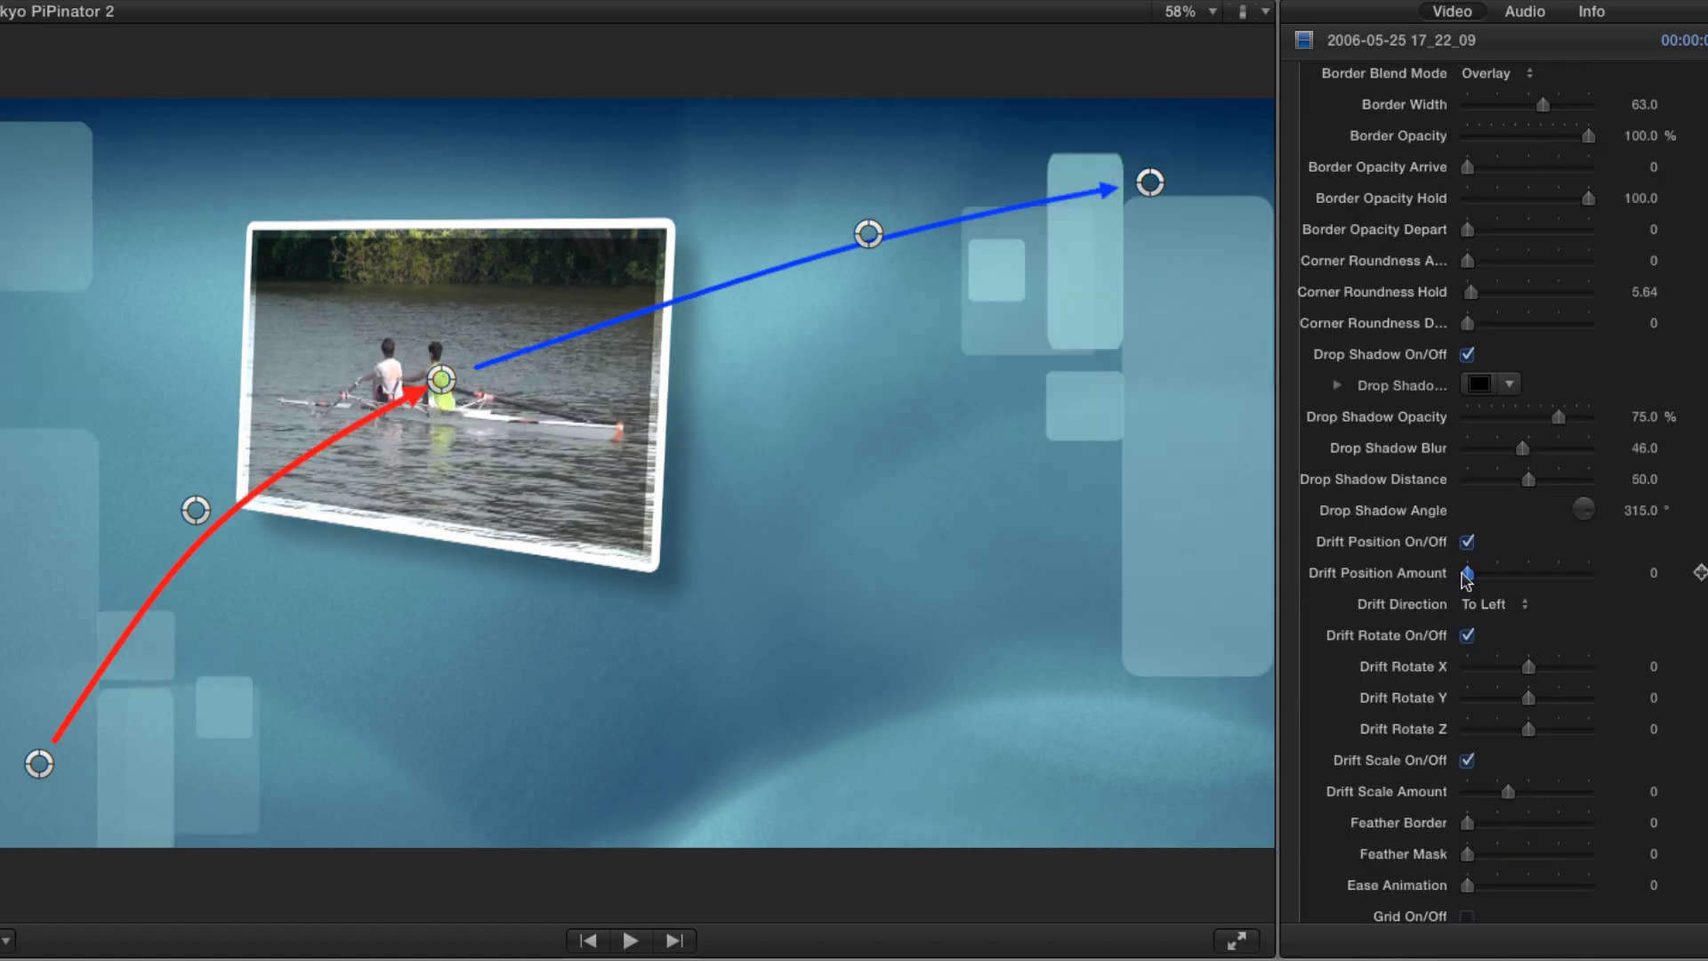
Add a drift with Drift Direction To Right and play back the finished animation
{"action": "left_click_drag", "start_coordinate": [1466, 573], "coordinate": [1510, 573]}
{"action": "left_click", "coordinate": [1481, 604]}
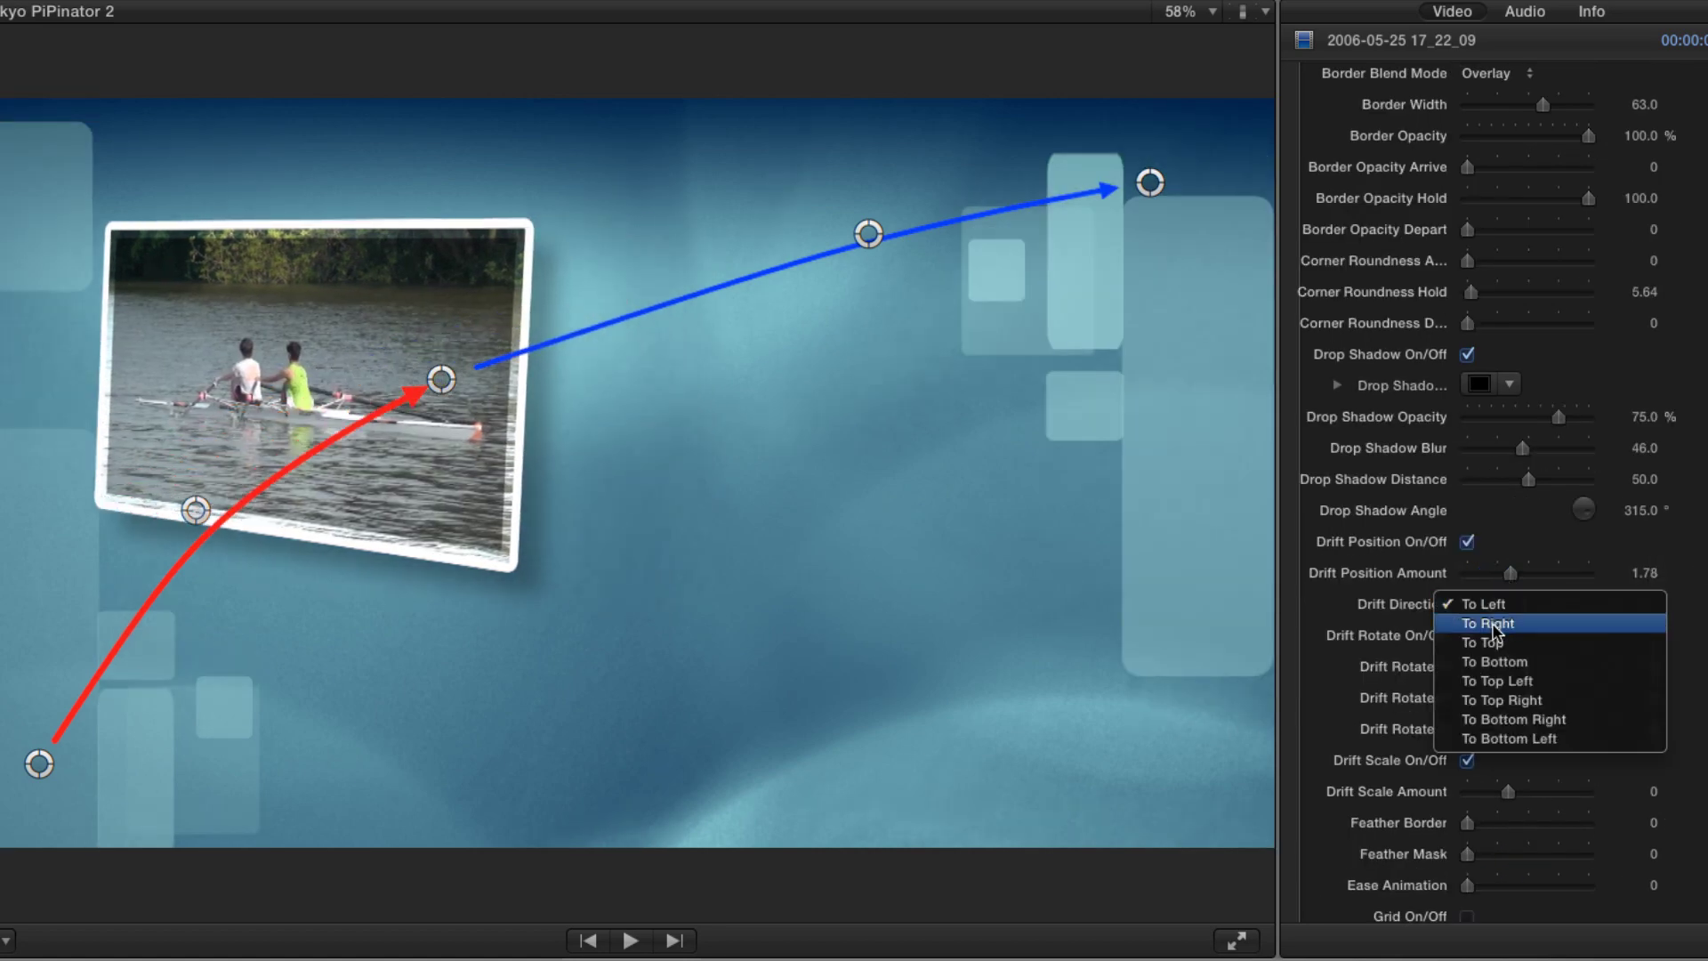
{"action": "left_click", "coordinate": [1497, 622]}
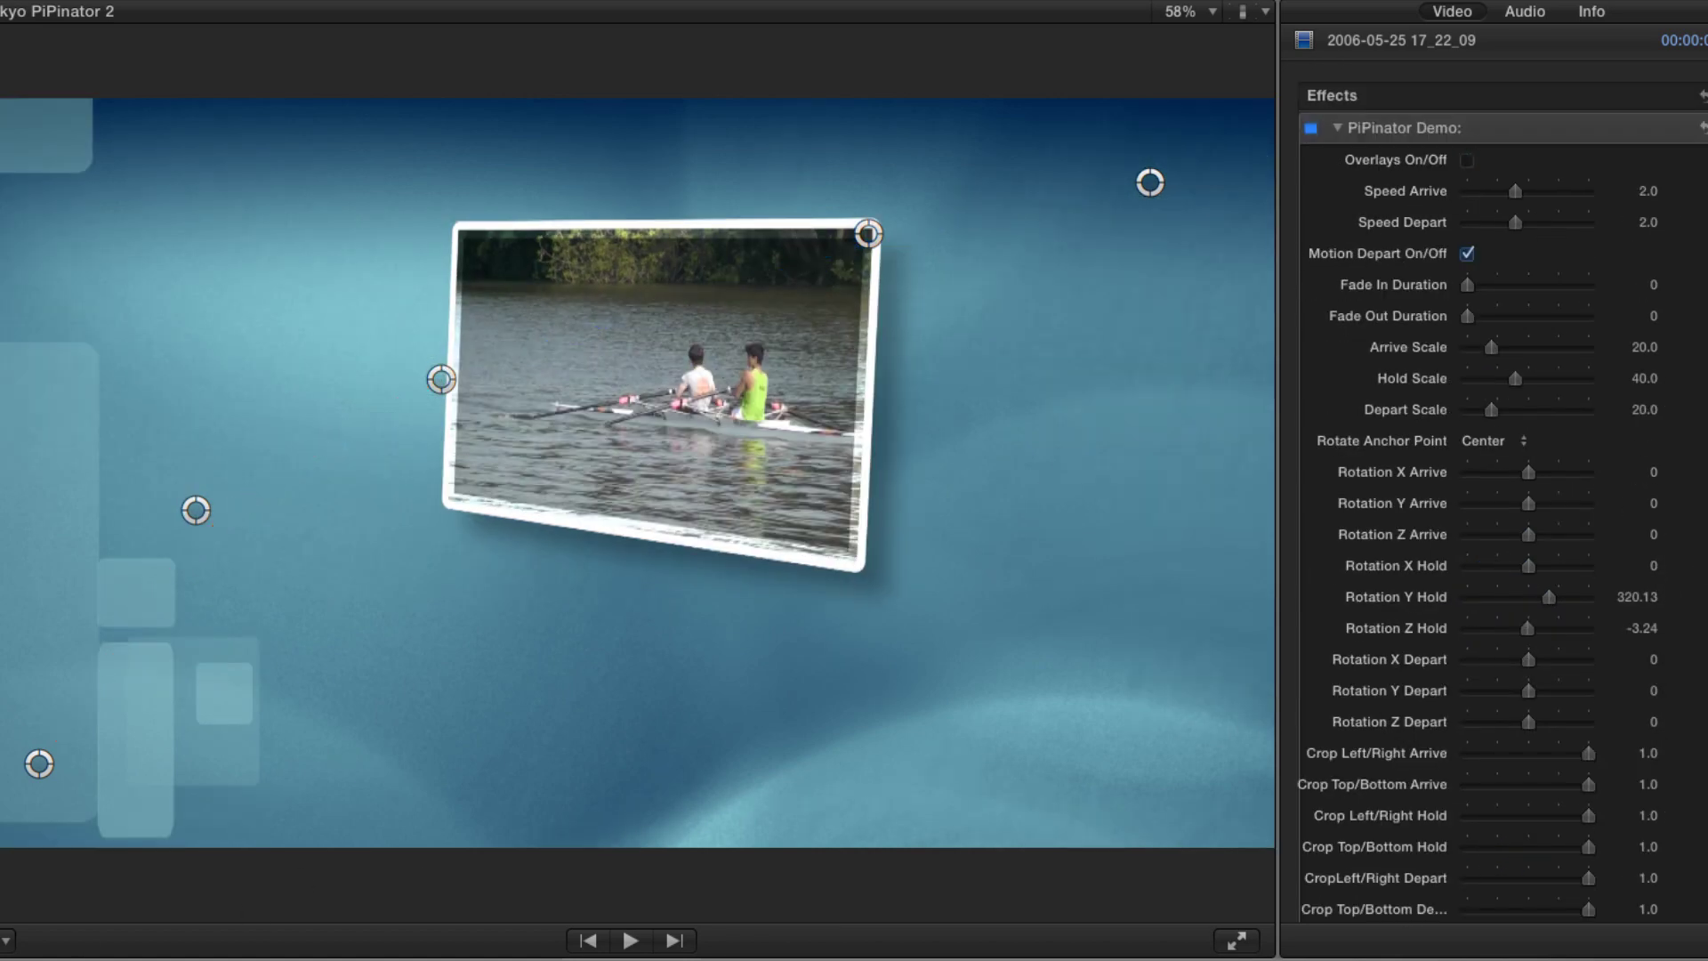
{"action": "key", "text": "space"}
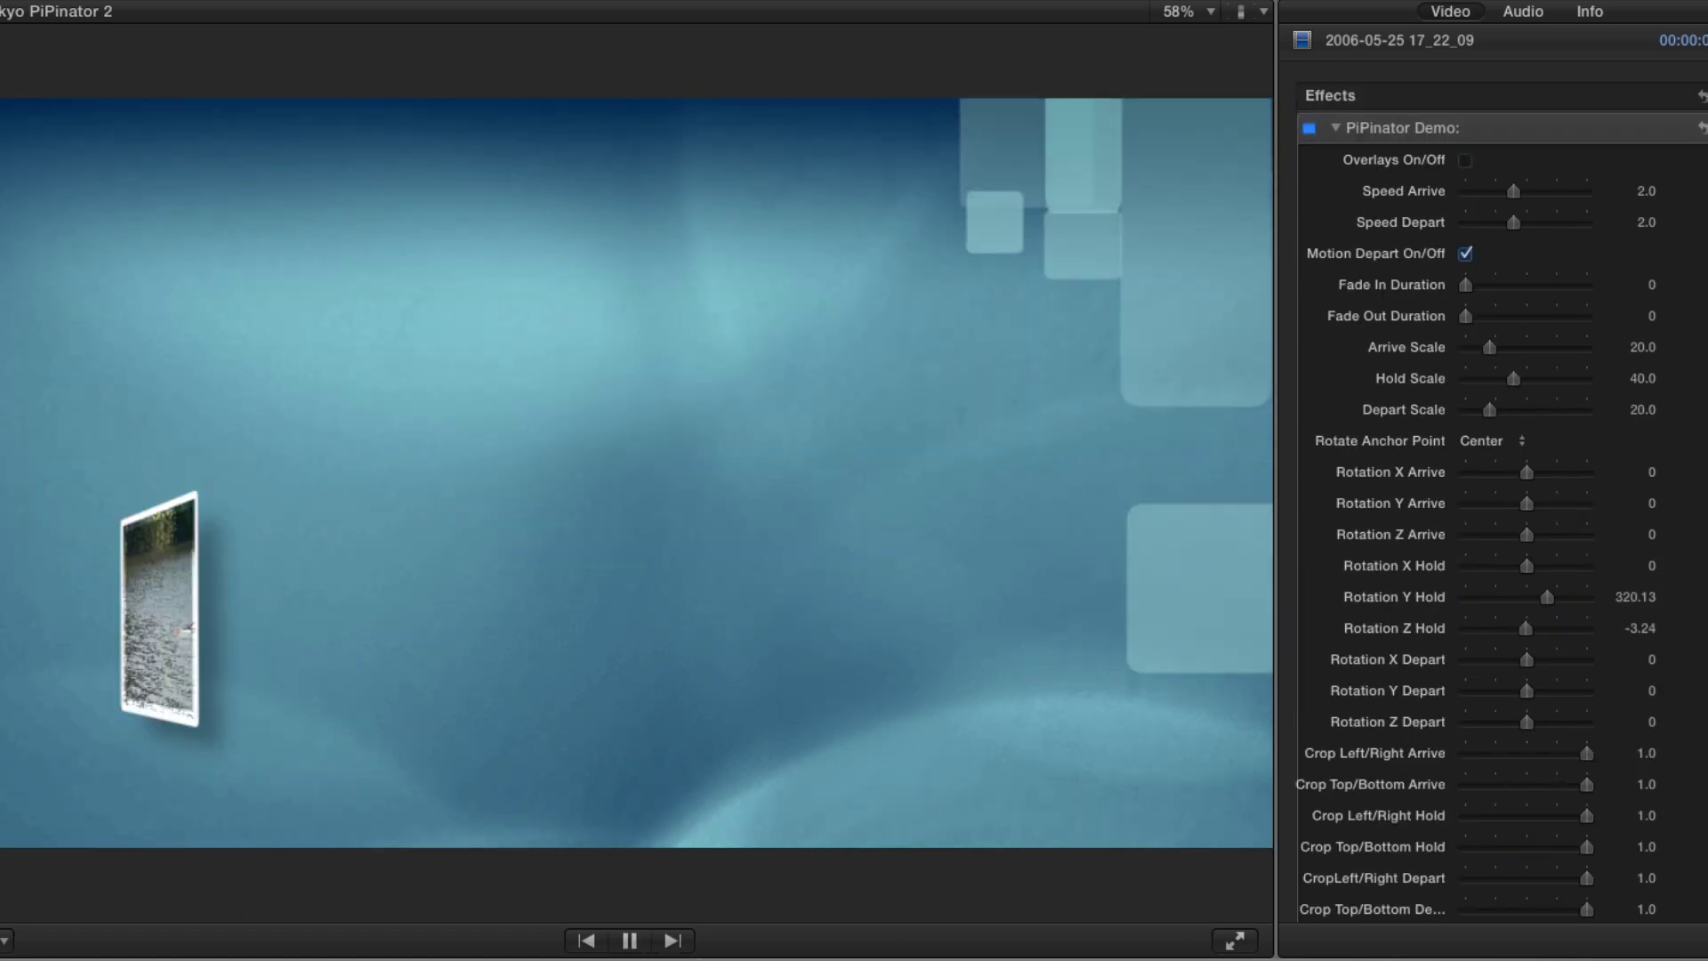